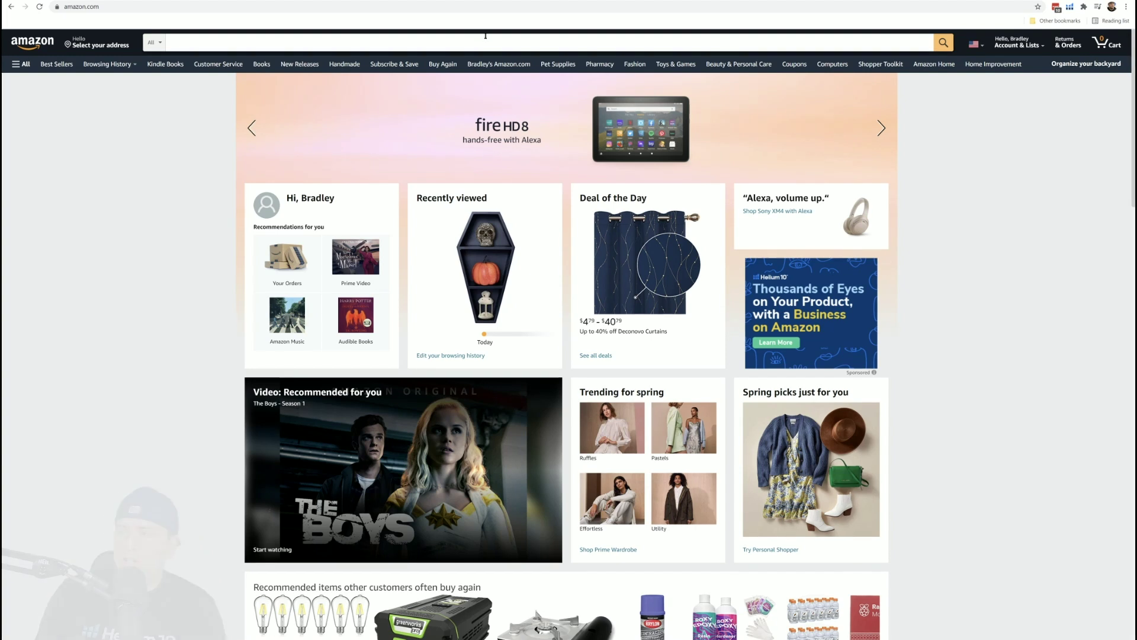
Step: In Helium 10 settings, change the success score Revenue 5000→4000 and Reviews 100→125, then save
click(1071, 7)
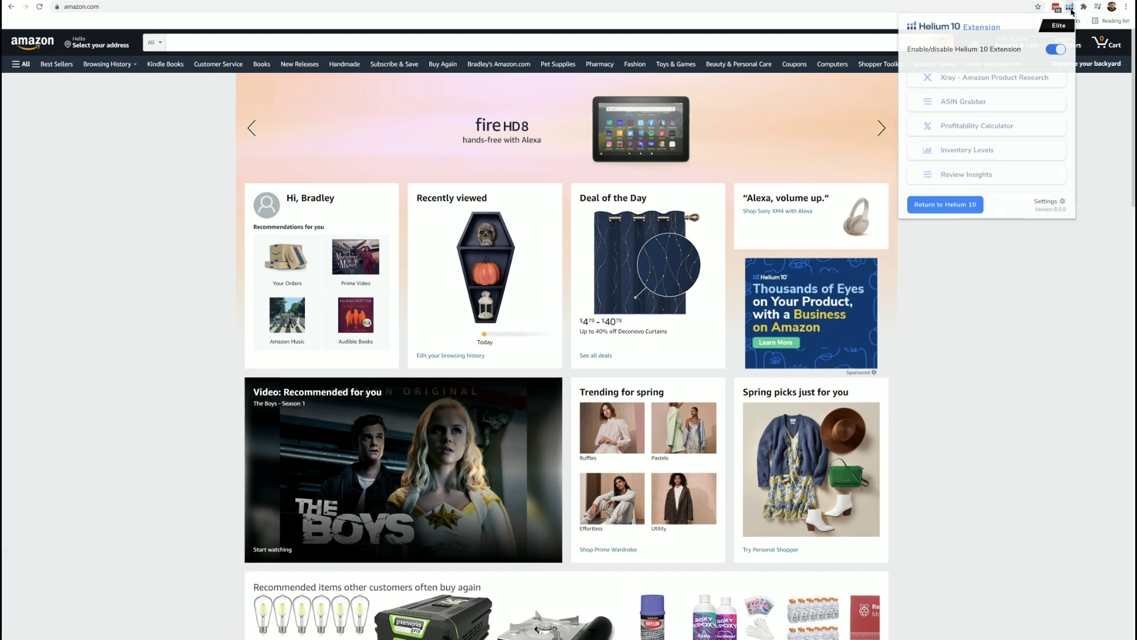
click(1046, 202)
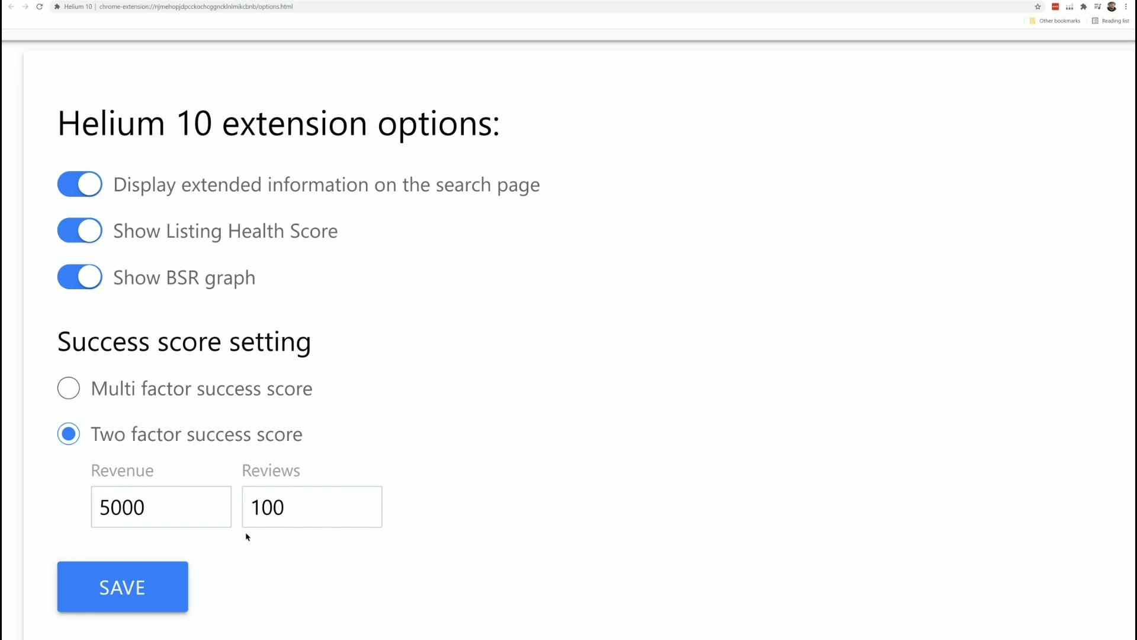
drag(177, 511, 97, 505)
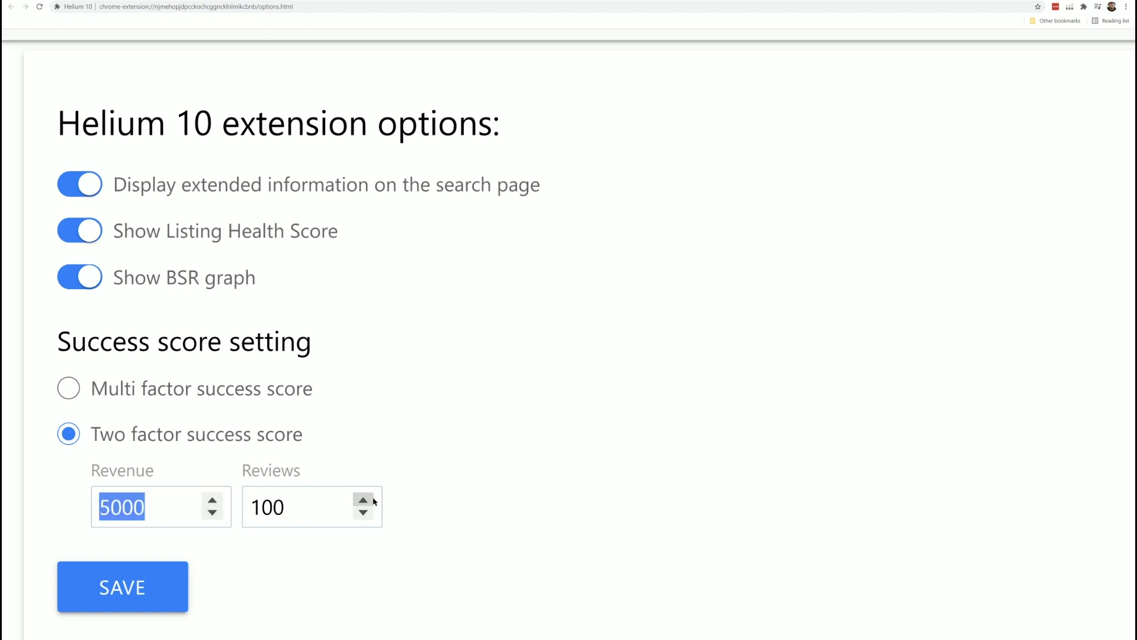
text(4000)
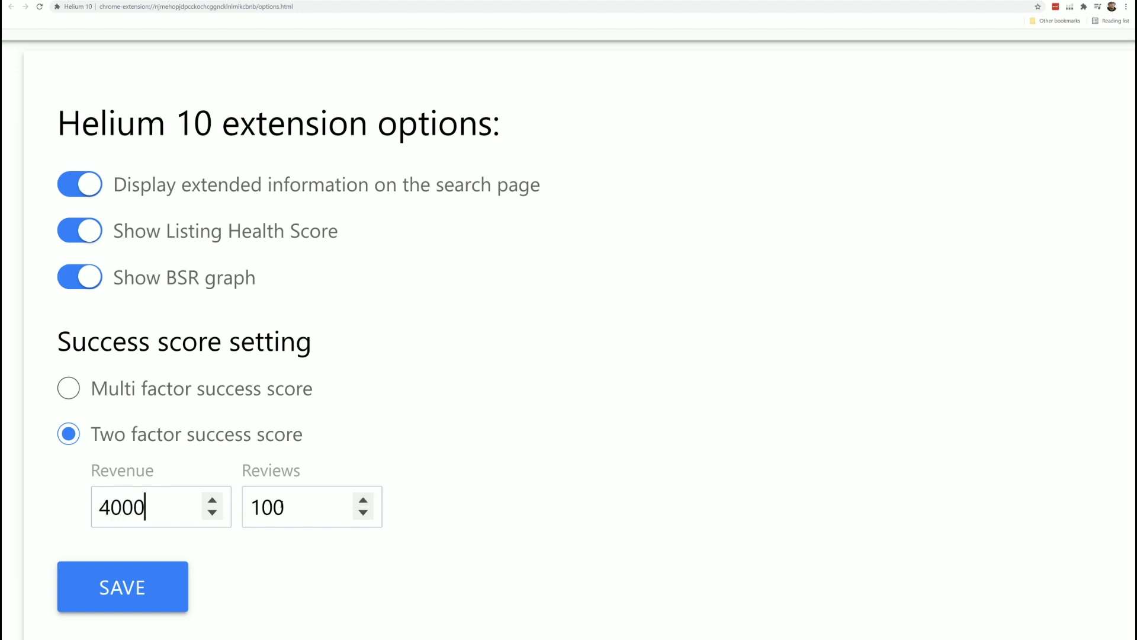
drag(329, 508, 241, 503)
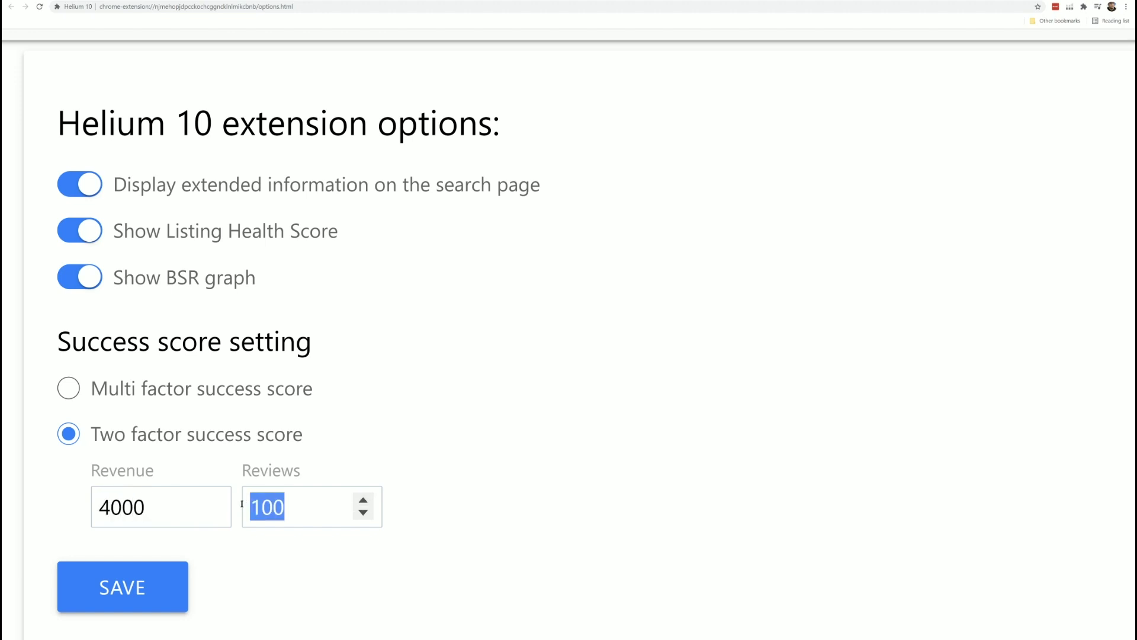
text(125)
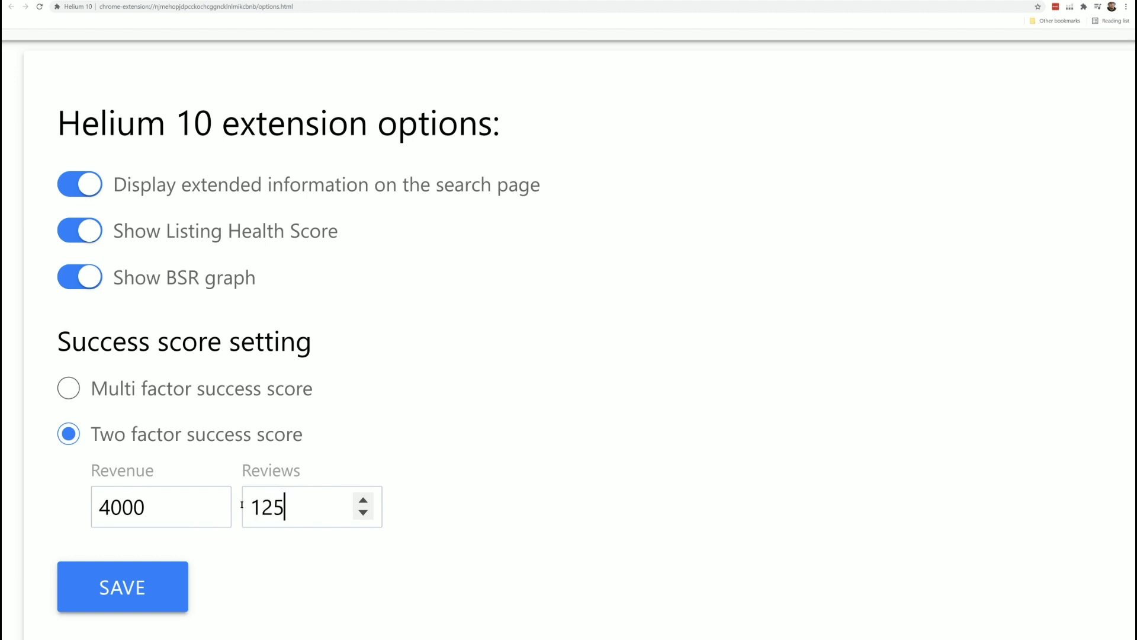
click(162, 580)
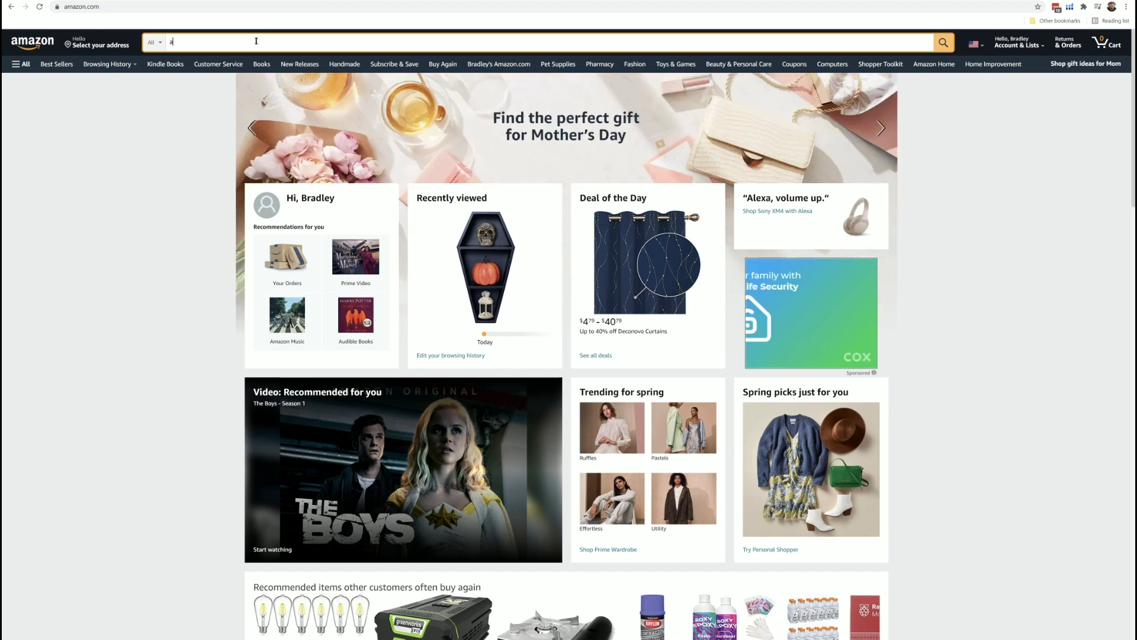
Step: Search Amazon for 'coffin shelf'
key(BackSpace)
key(BackSpace)
key(BackSpace)
key(BackSpace)
text(coffin shelf)
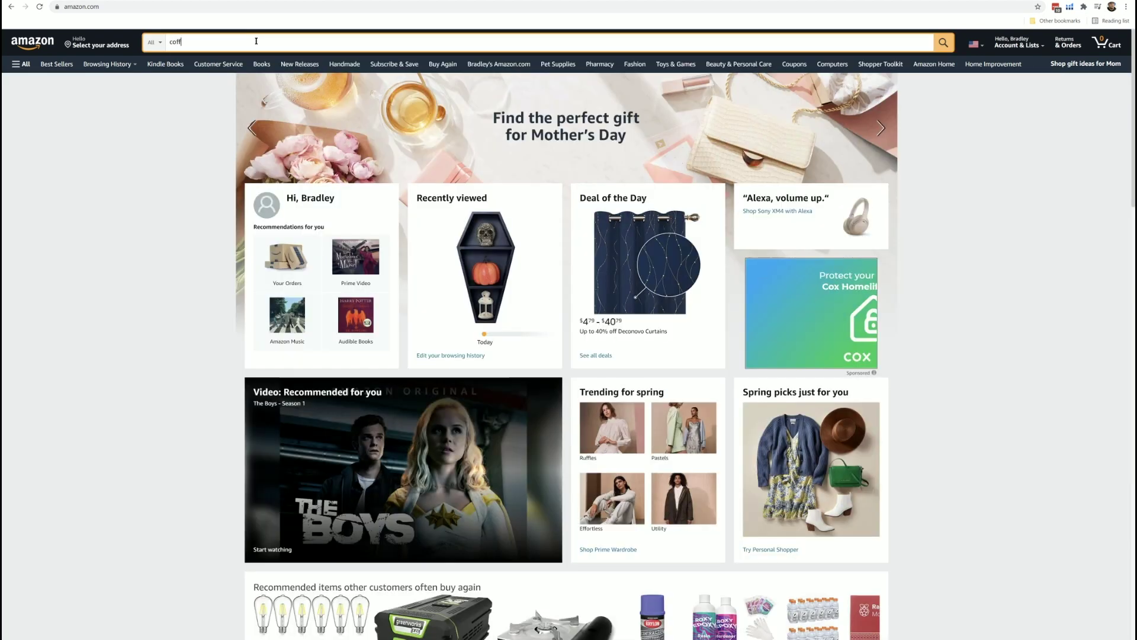
key(Return)
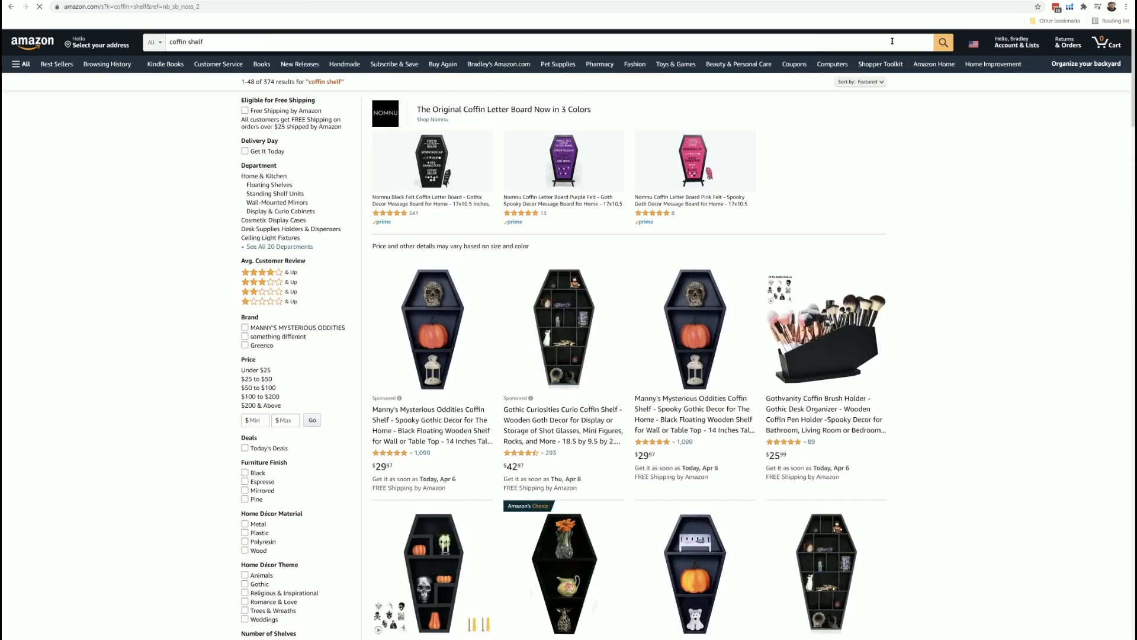
Step: Run Helium 10 Xray product research on the coffin shelf results and zoom in
click(1070, 7)
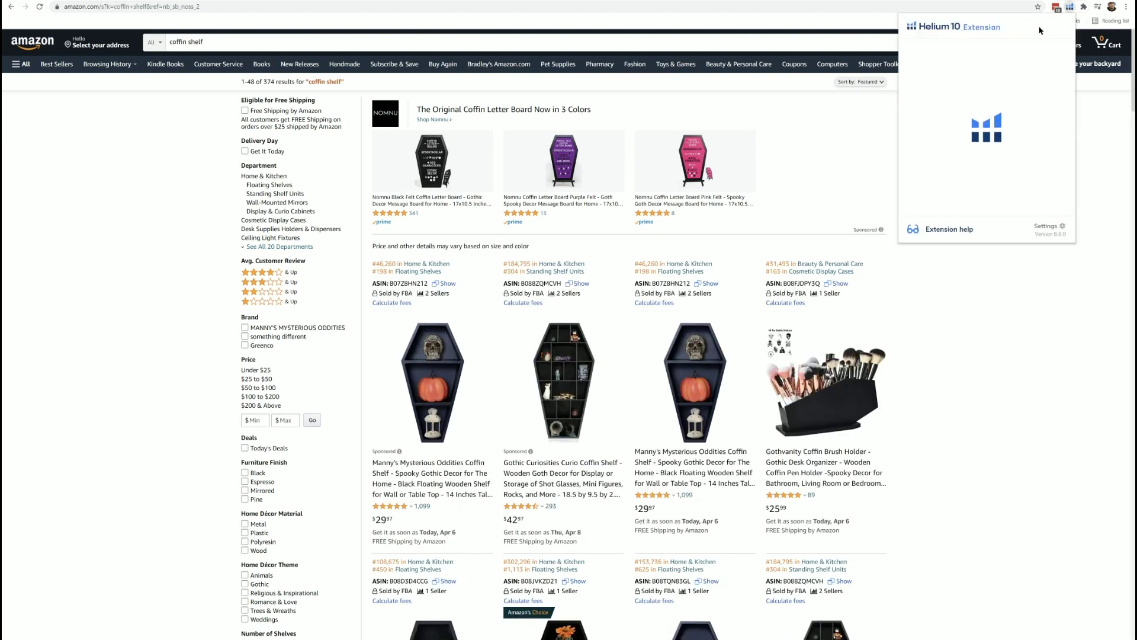
click(967, 78)
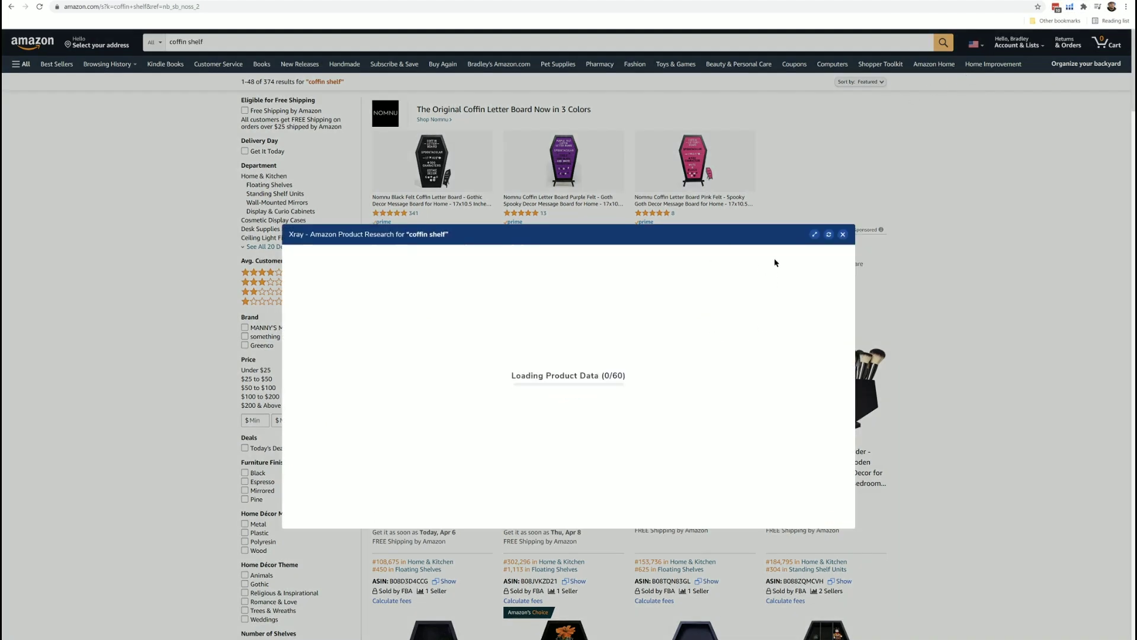
key(ctrl+plus)
scroll(593, 460, up, 5)
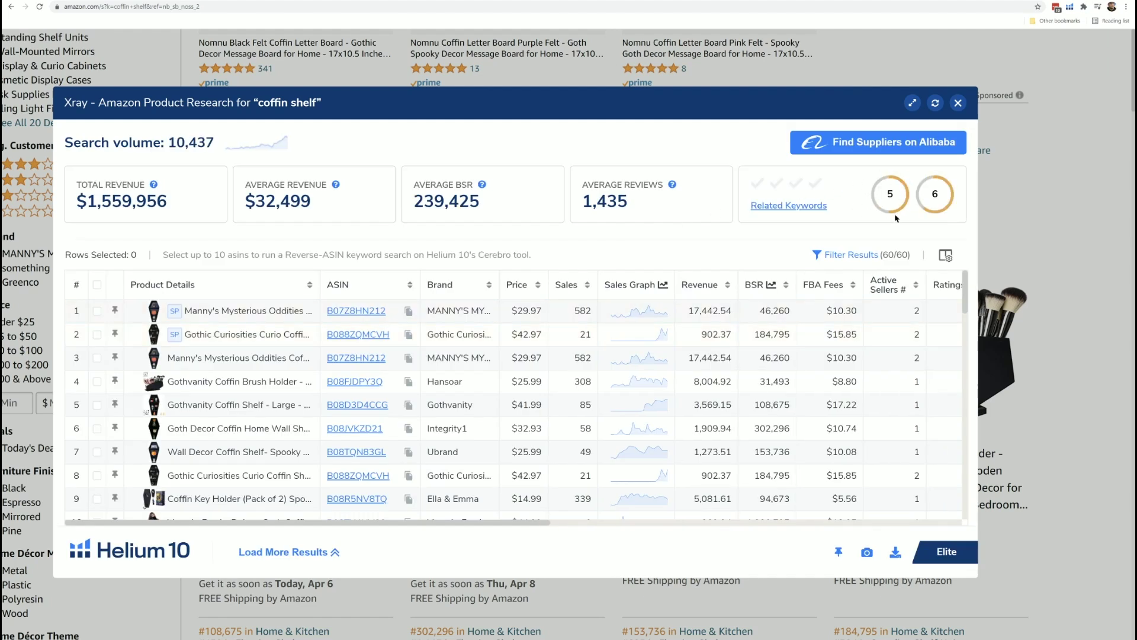
mouse_move(904, 204)
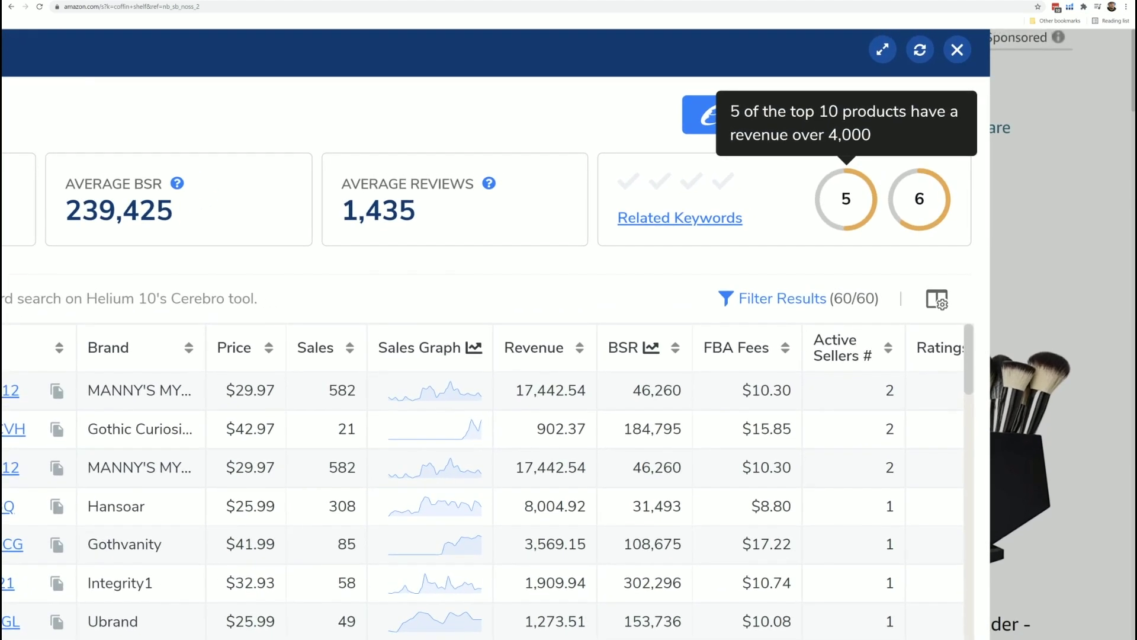
mouse_move(846, 199)
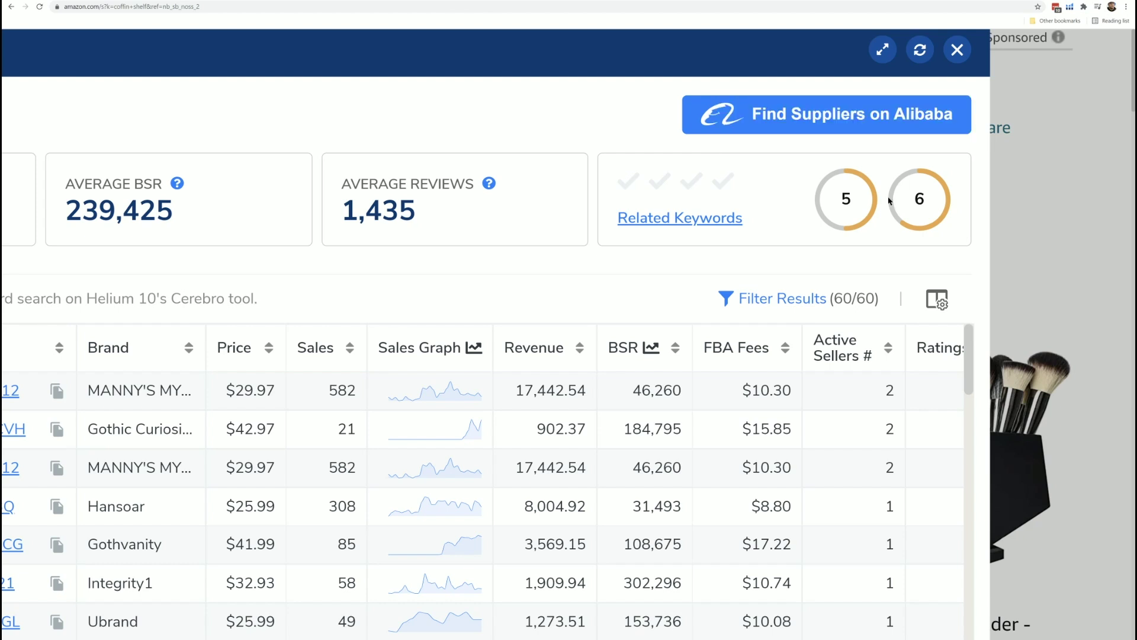
mouse_move(919, 202)
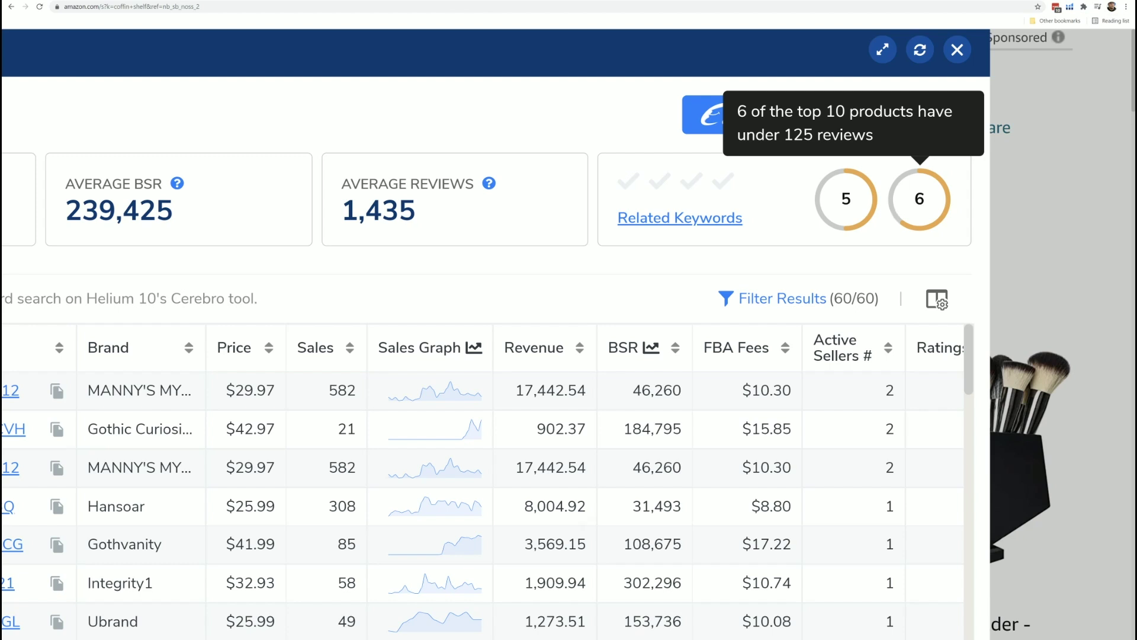
scroll(918, 201, down, 2)
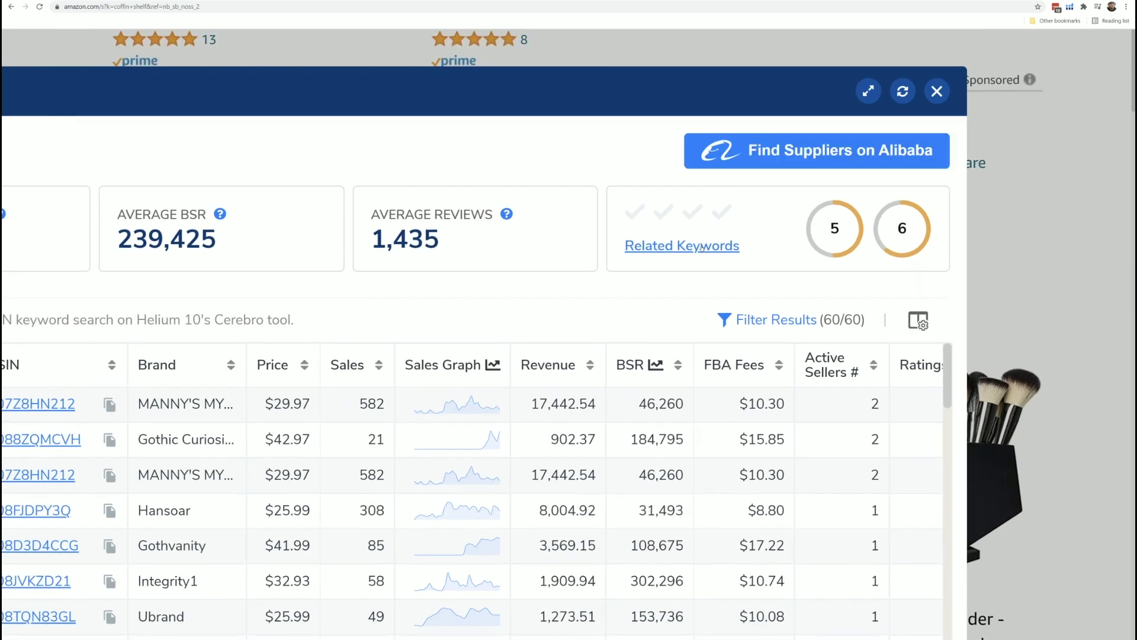
click(701, 247)
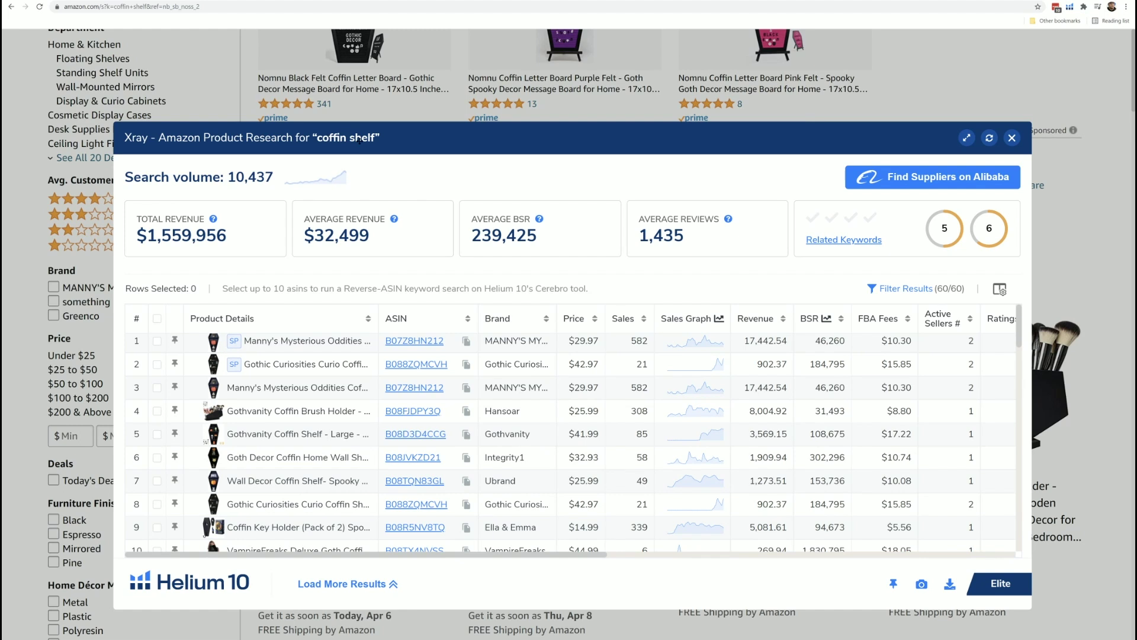
click(310, 182)
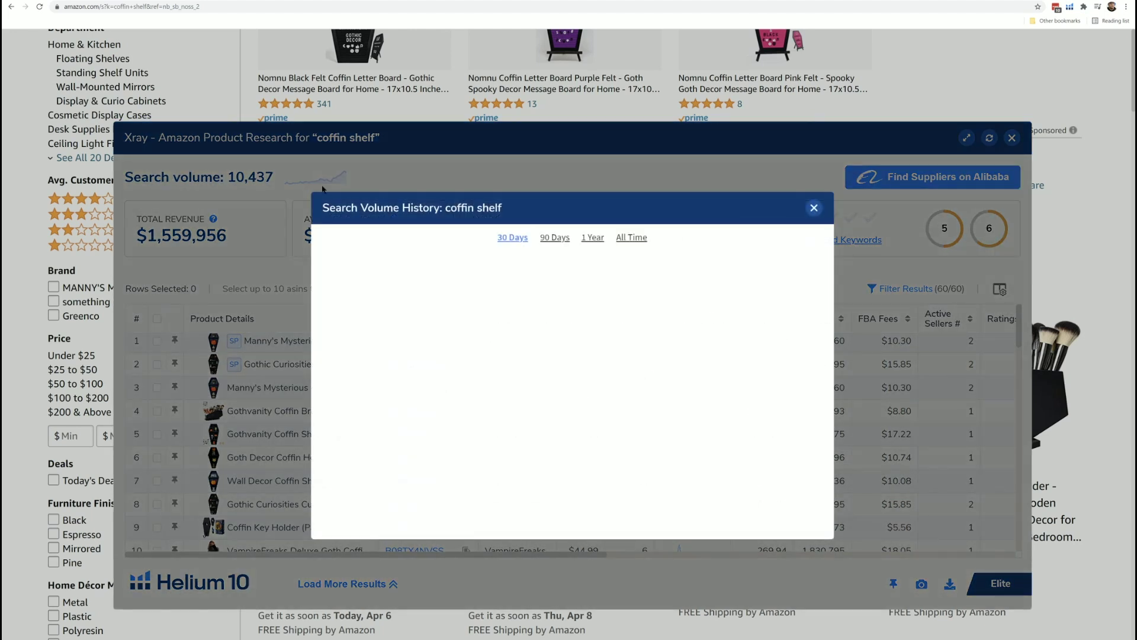
click(556, 238)
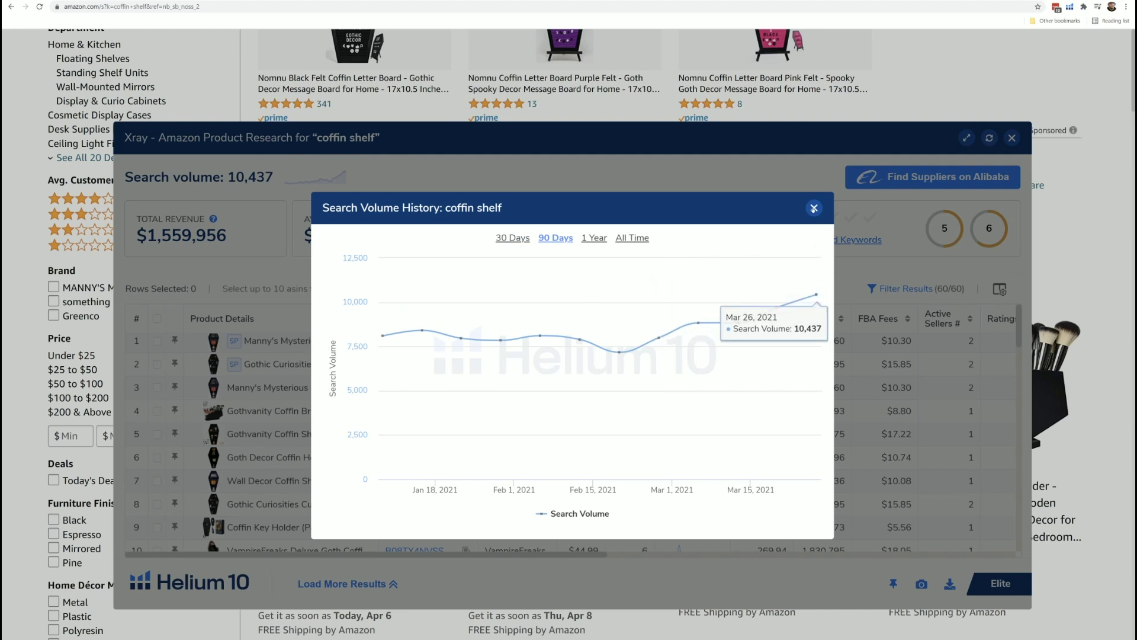
click(814, 207)
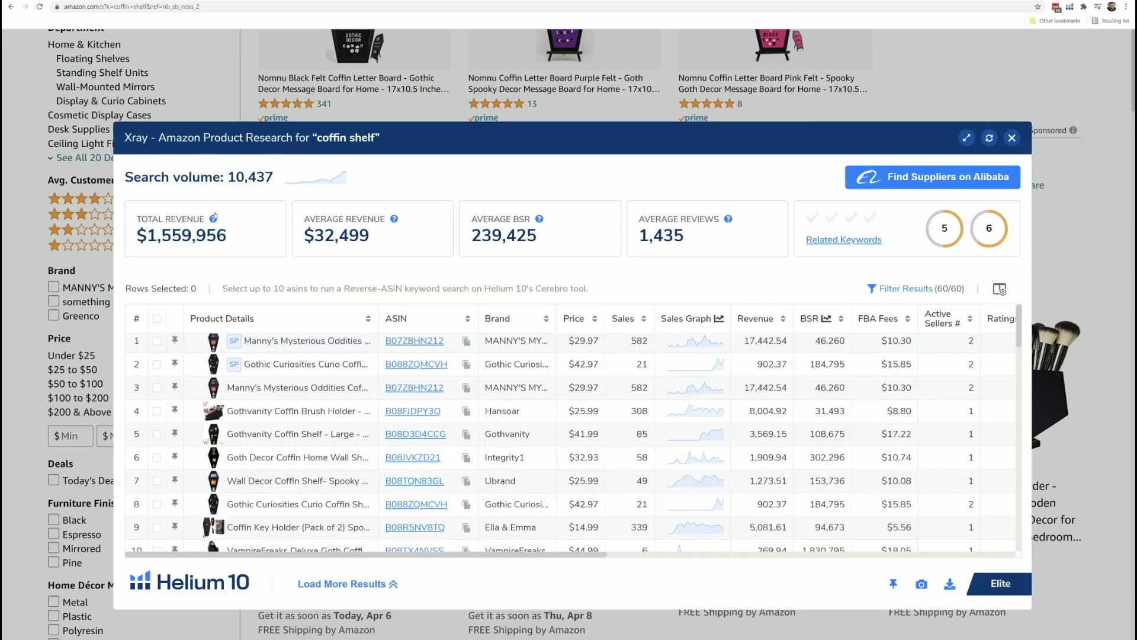
Step: Pin the row 3 Manny's Mysterious Oddities product and tick the row 2 Gothic Curiosities checkbox
mouse_move(211, 221)
mouse_move(540, 220)
scroll(610, 291, up, 3)
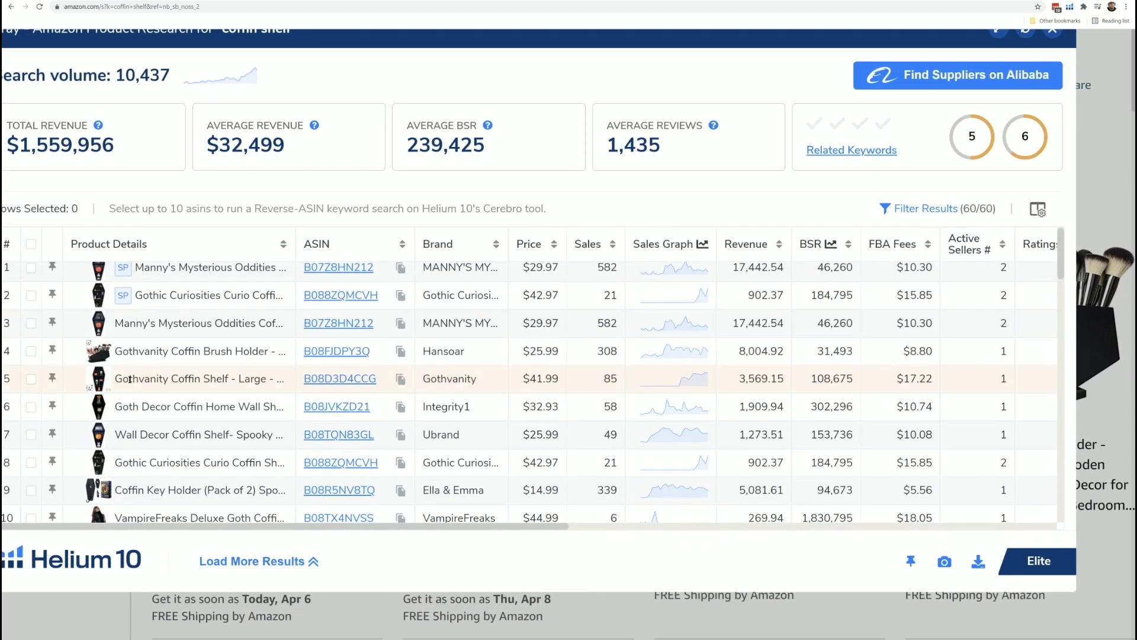
scroll(414, 374, up, 1)
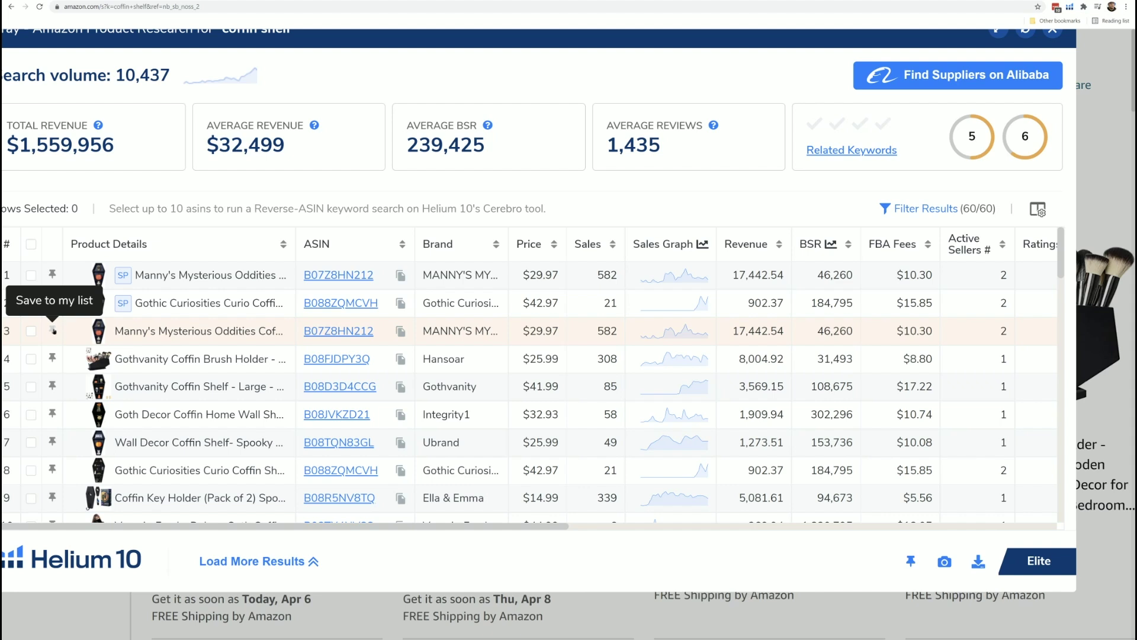
click(53, 330)
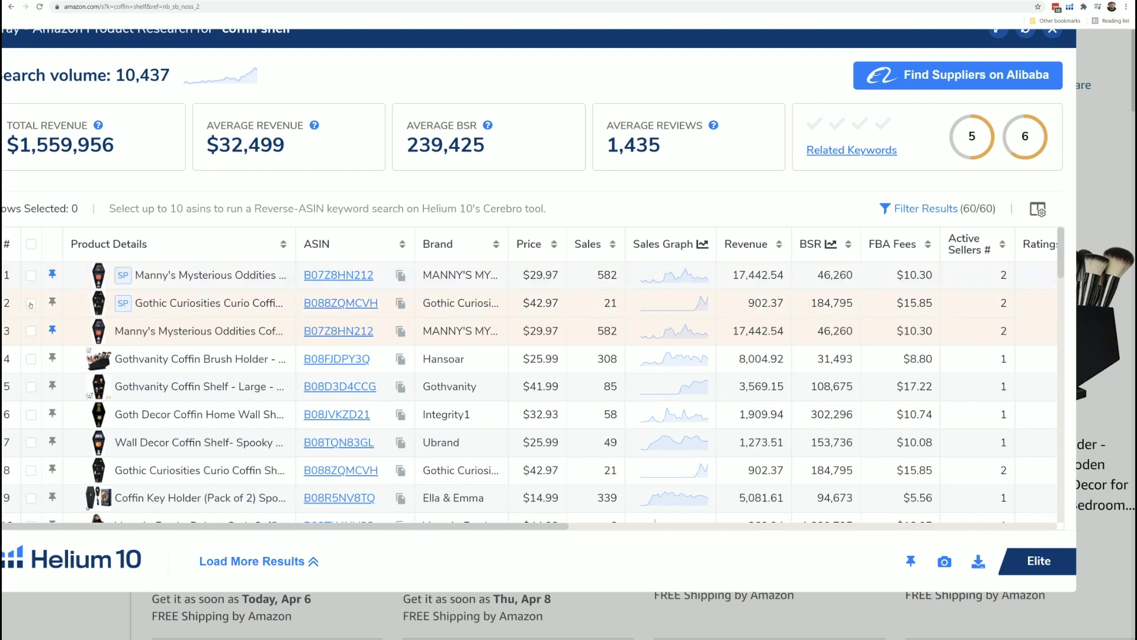
click(31, 303)
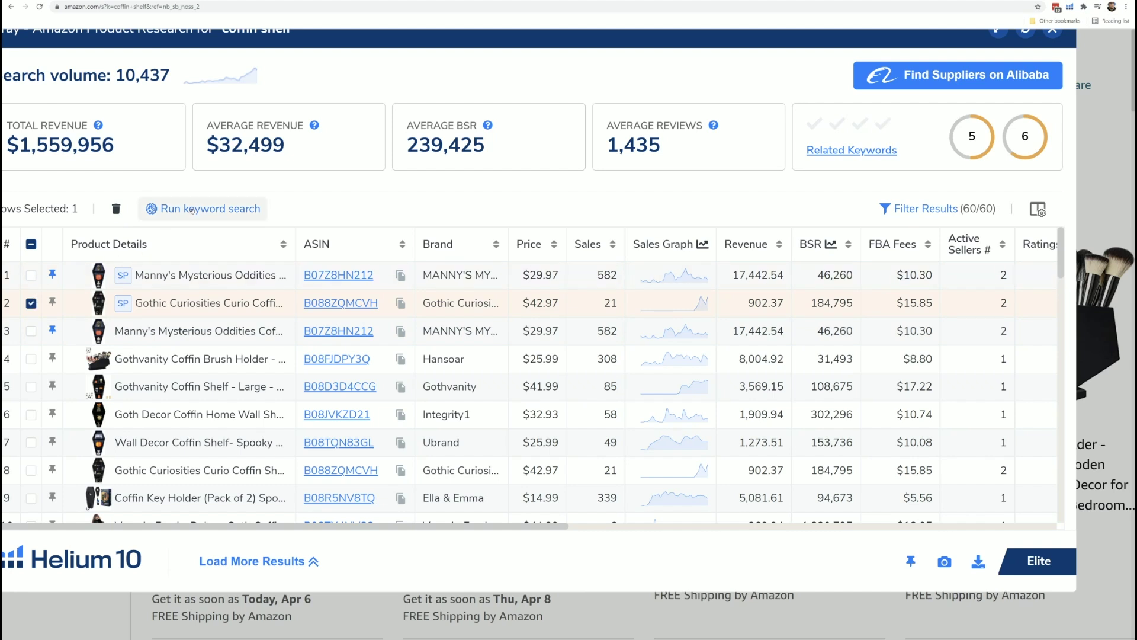
Step: Remove the sponsored Gothic Curiosities product from the Xray results
click(31, 303)
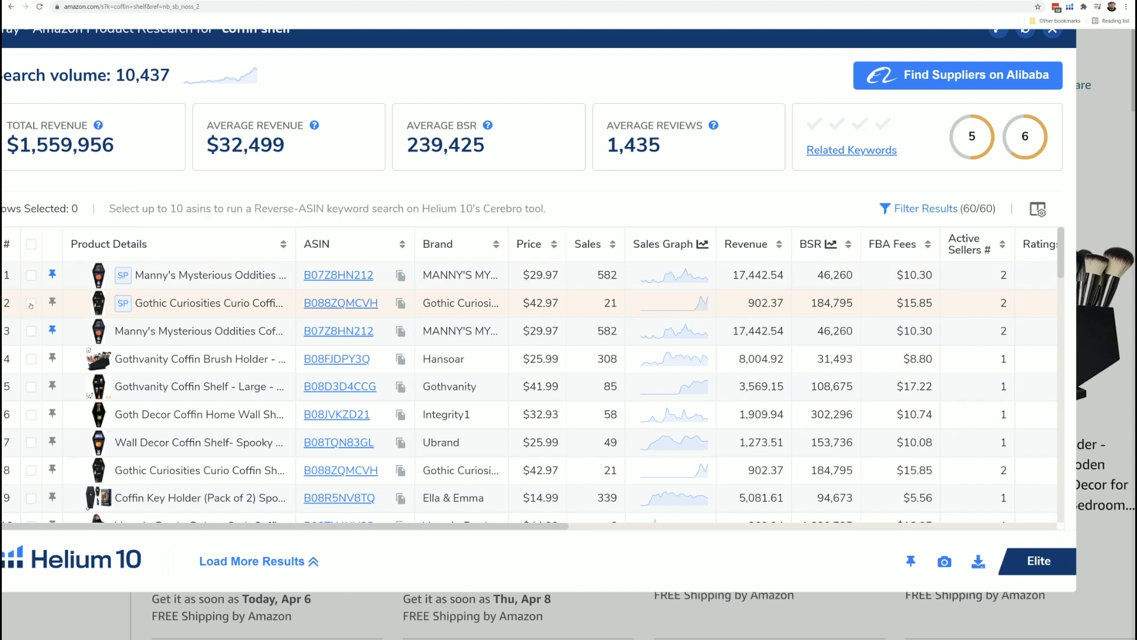
click(31, 303)
click(117, 209)
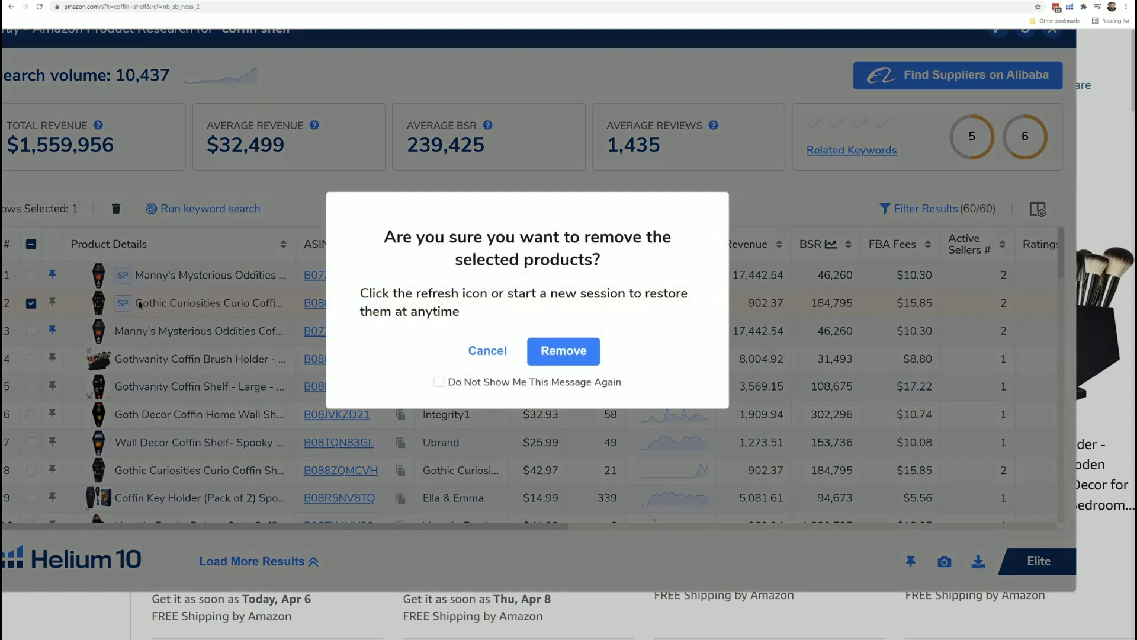
click(574, 354)
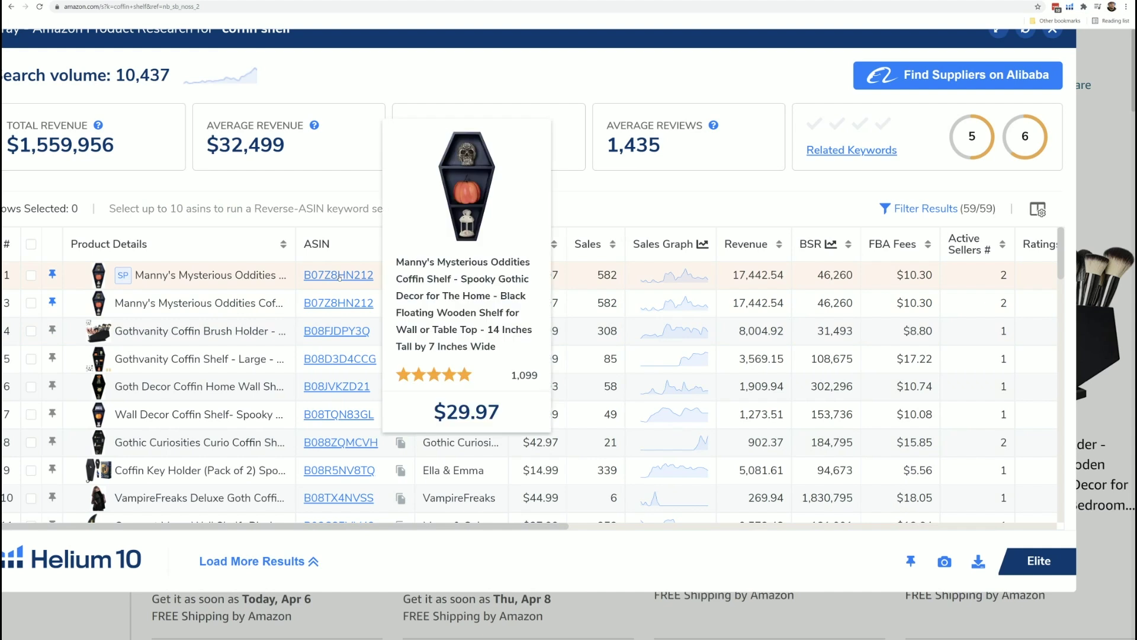
Step: Copy the top Kit Cat Klock product's ASIN B0019IBD3U to the clipboard
drag(377, 276, 308, 263)
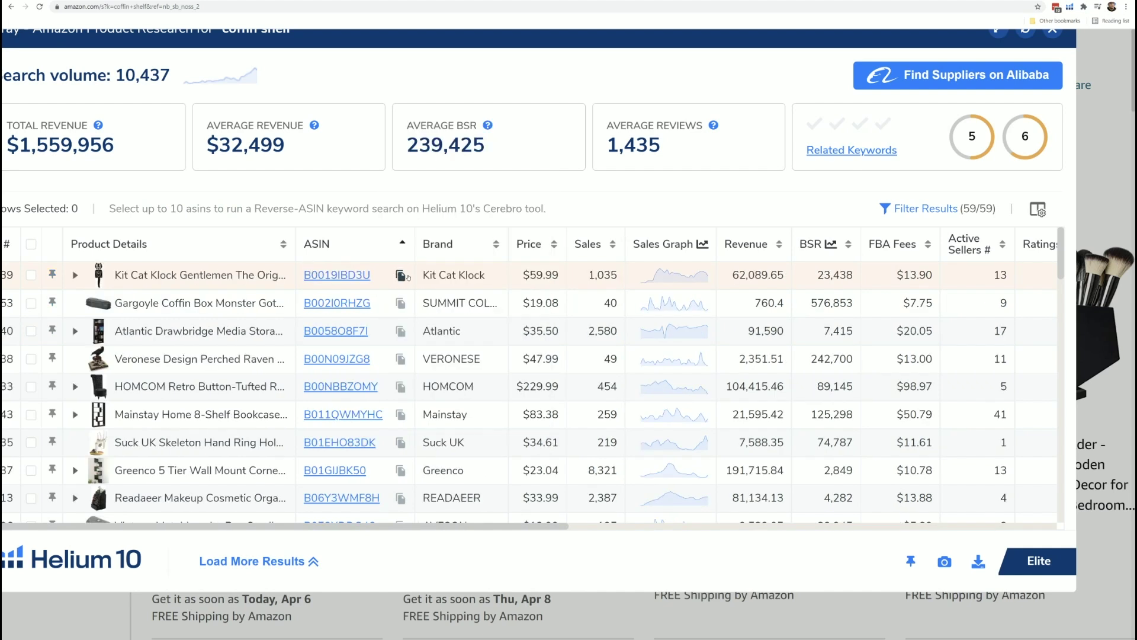
click(406, 276)
drag(552, 526, 582, 531)
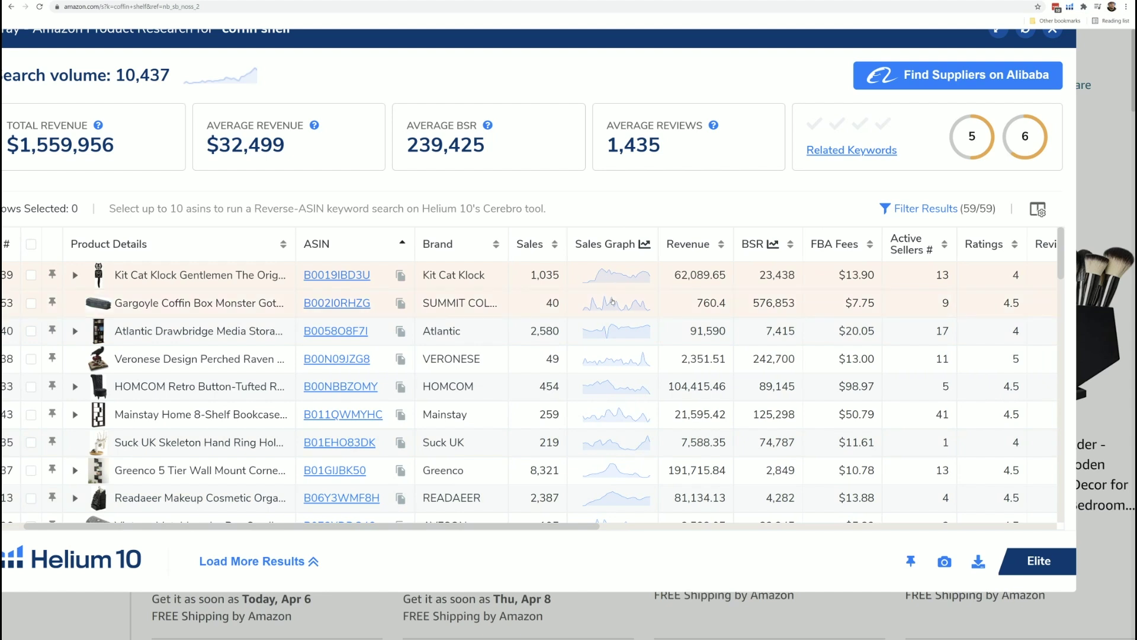
Step: Open the Gargoyle Coffin Box sales chart, review it, and close it
click(613, 311)
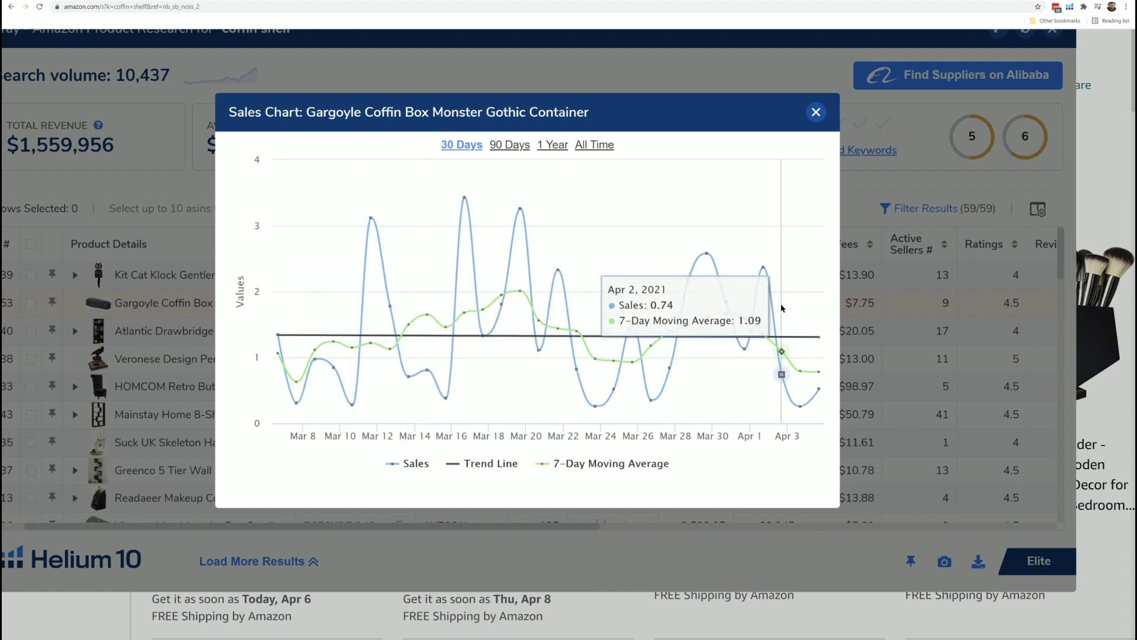
click(817, 113)
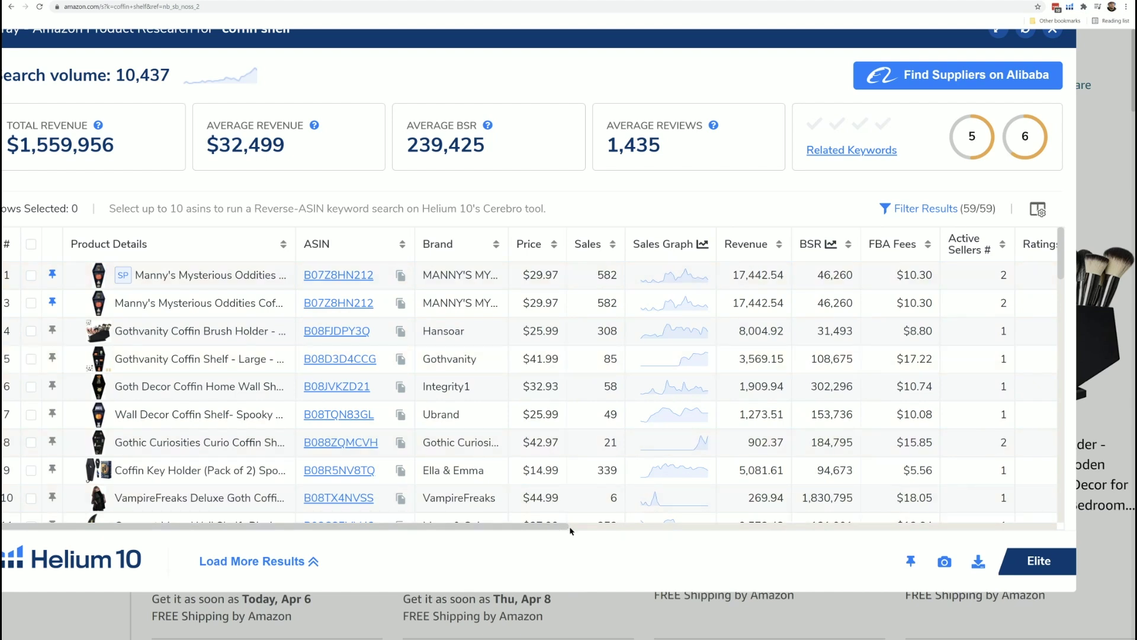
Step: Scroll the table right to reveal Ratings, Review Count, Review velocity, Buy Box and Category
drag(554, 529, 690, 529)
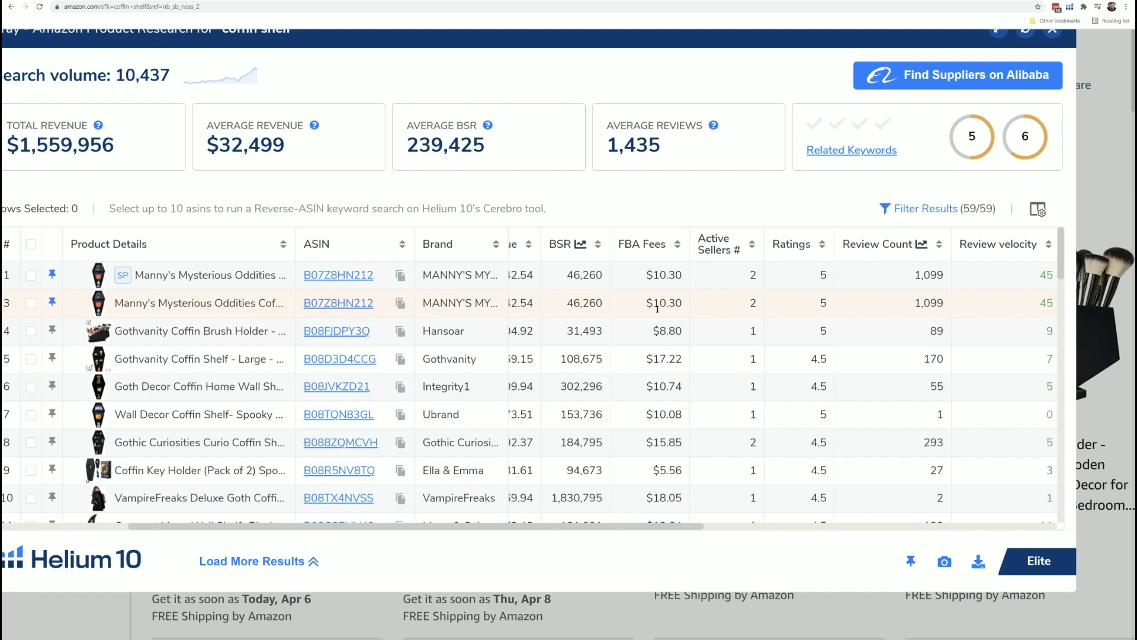
drag(682, 526, 715, 529)
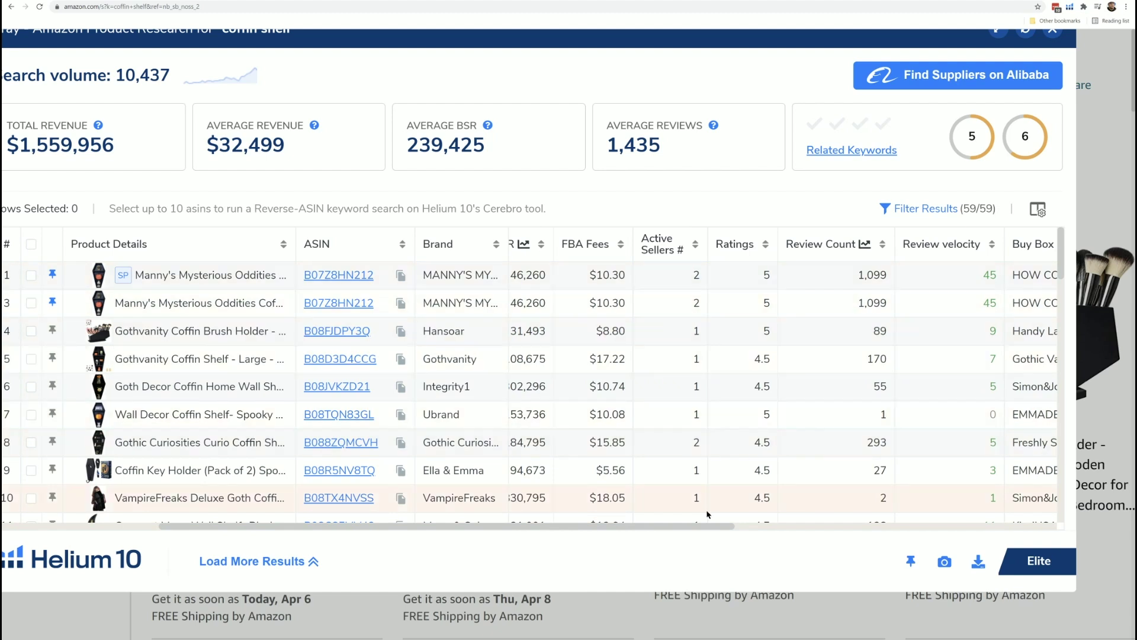
scroll(693, 444, right, 3)
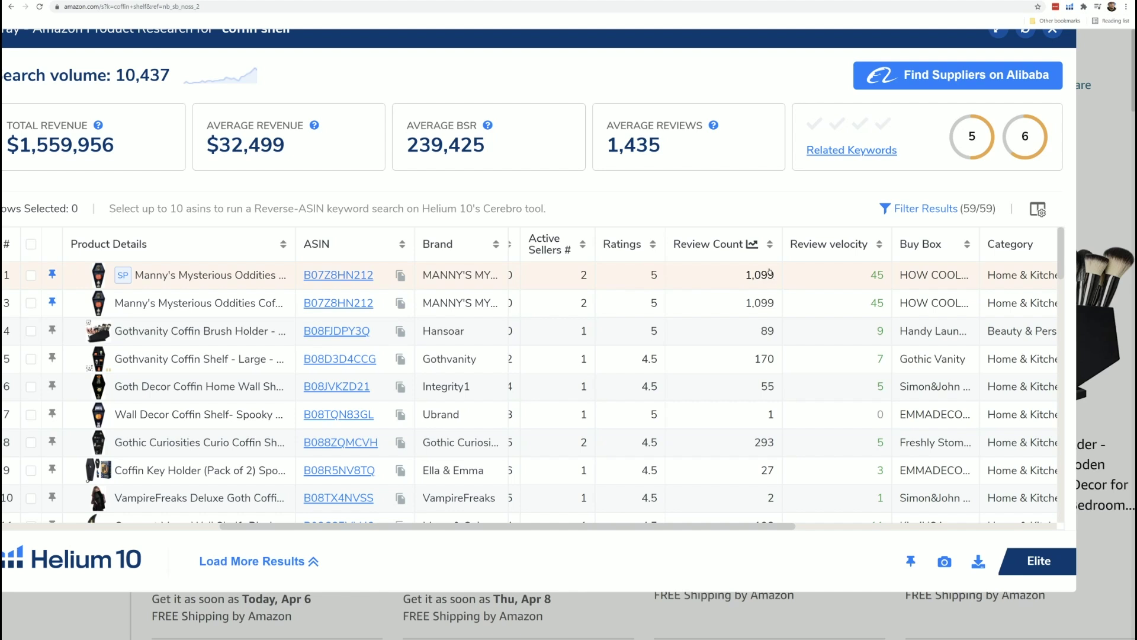
drag(790, 527, 817, 527)
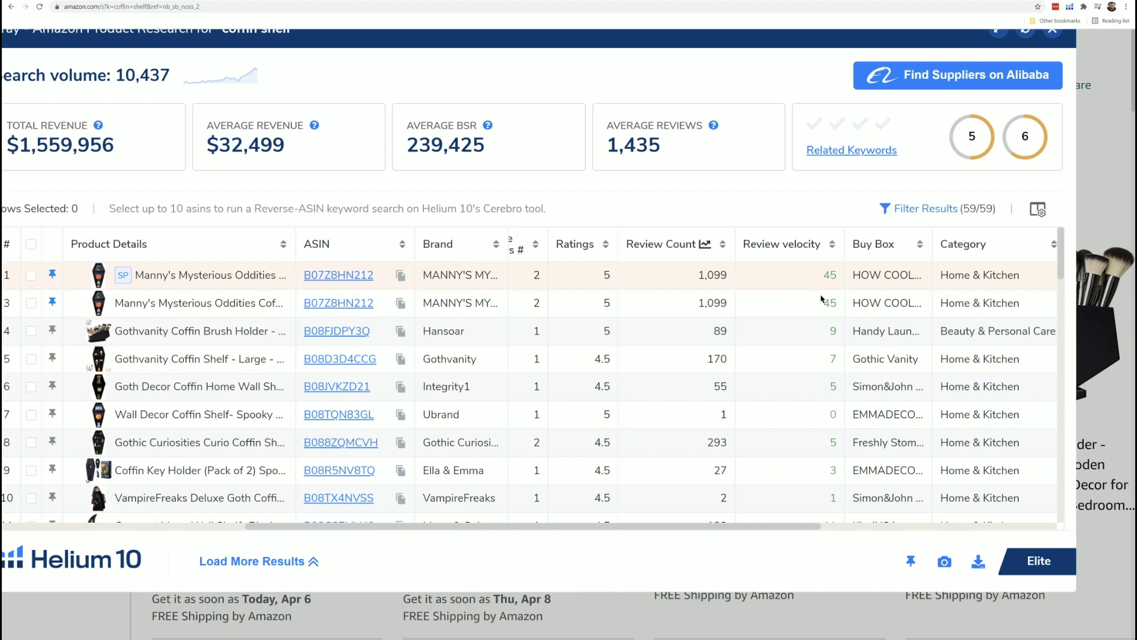
scroll(821, 300, down, 8)
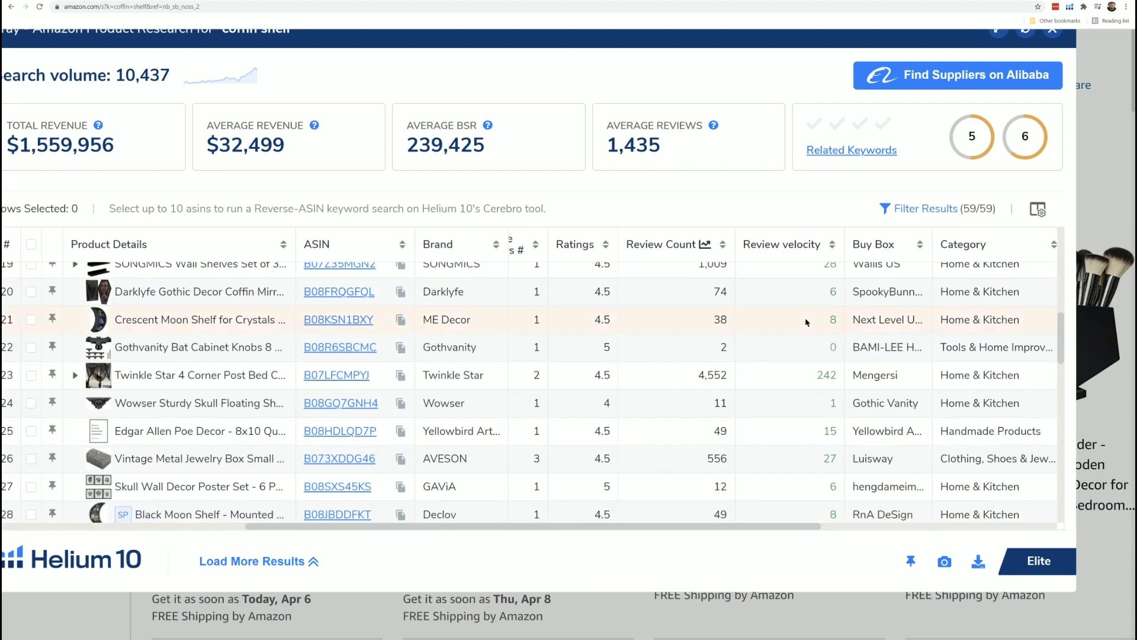
Step: Highlight the negative review velocity -1,055 in row 39, then scroll back up
scroll(805, 322, down, 7)
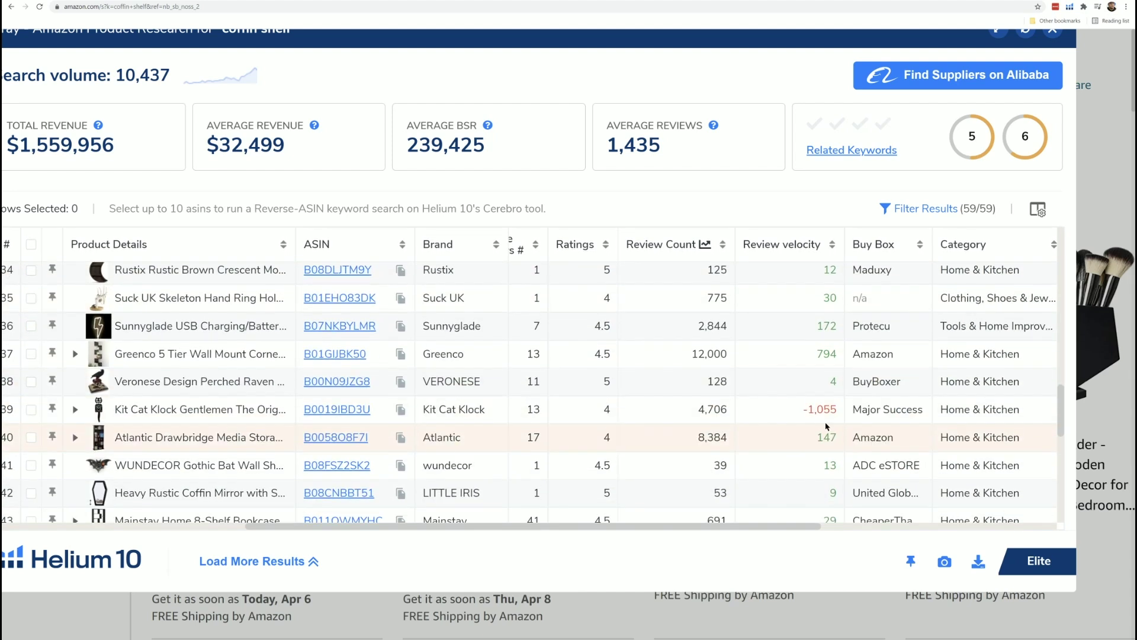
drag(804, 410, 837, 409)
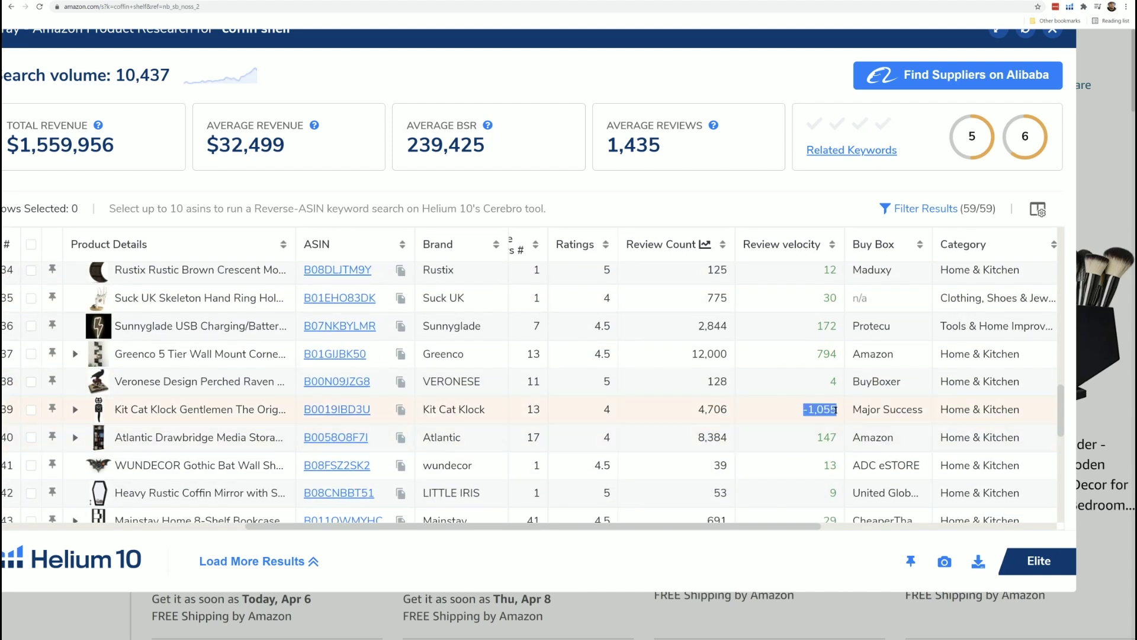
scroll(835, 410, up, 10)
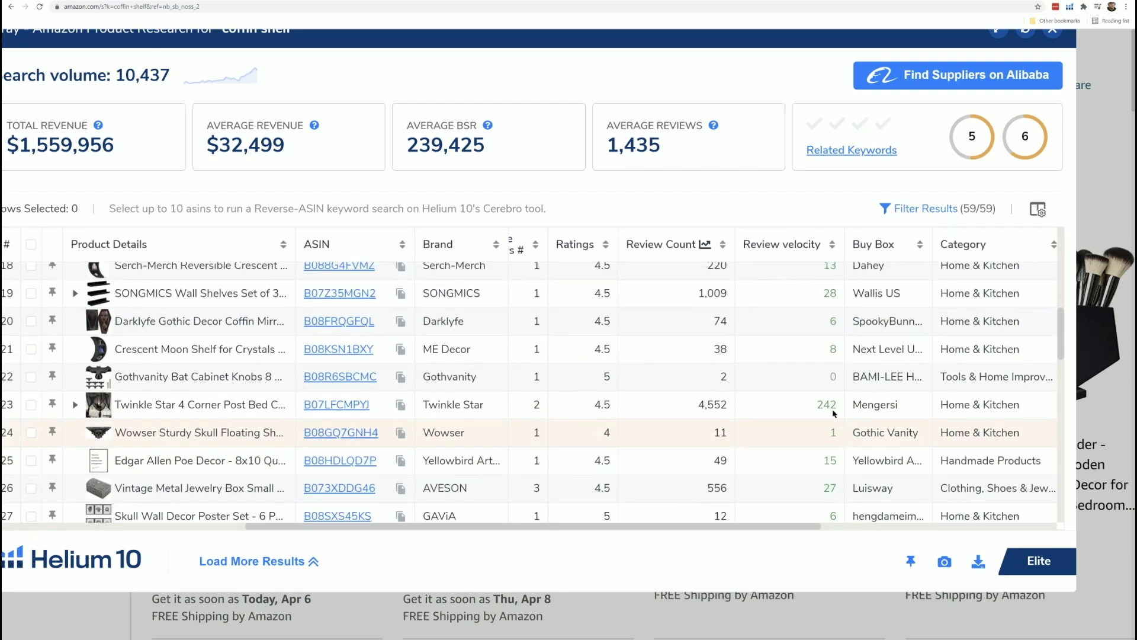
scroll(833, 411, up, 3)
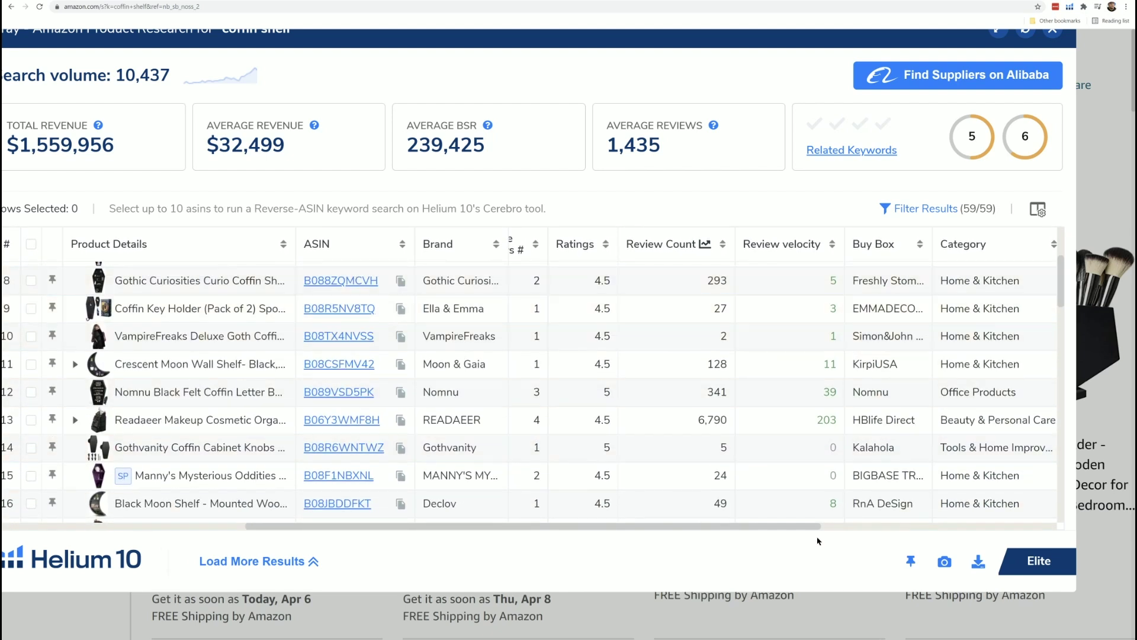
Step: Scroll right to Size Tier, FBA, Dimensions, Weight and Creation Date; highlight row 40's AMZ fulfillment
drag(818, 527, 890, 527)
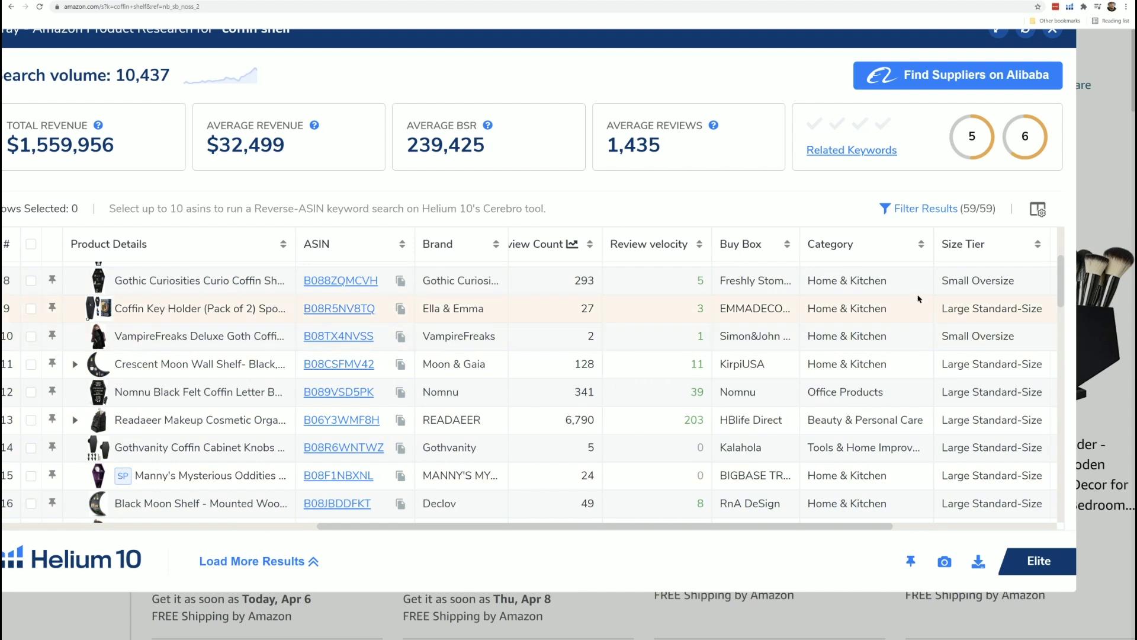
drag(890, 527, 991, 529)
mouse_move(865, 243)
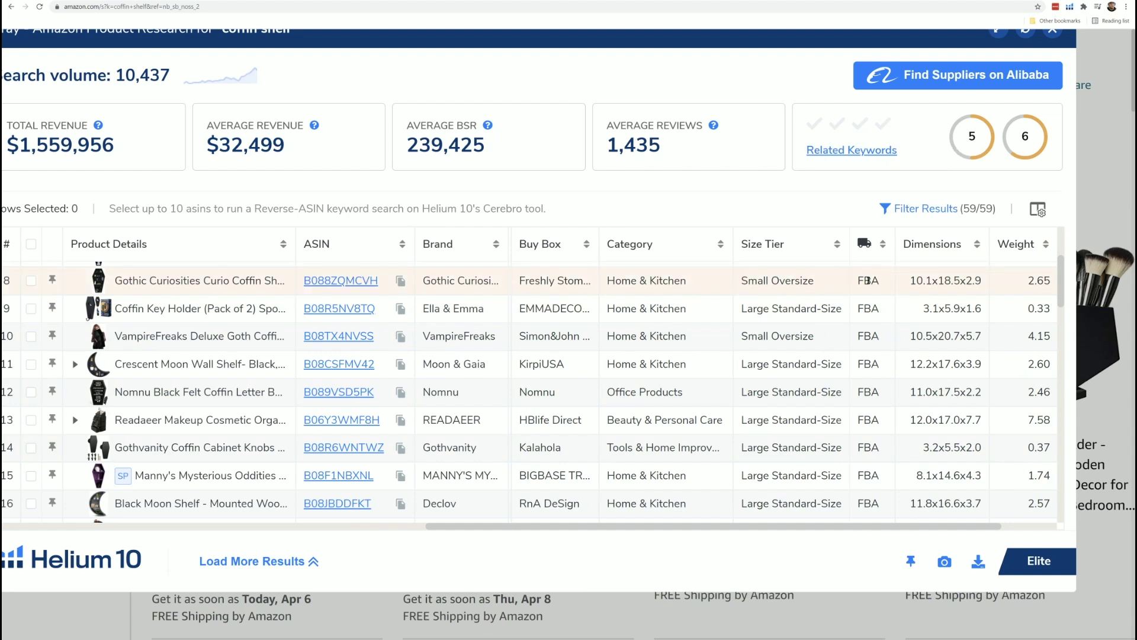
scroll(865, 305, down, 9)
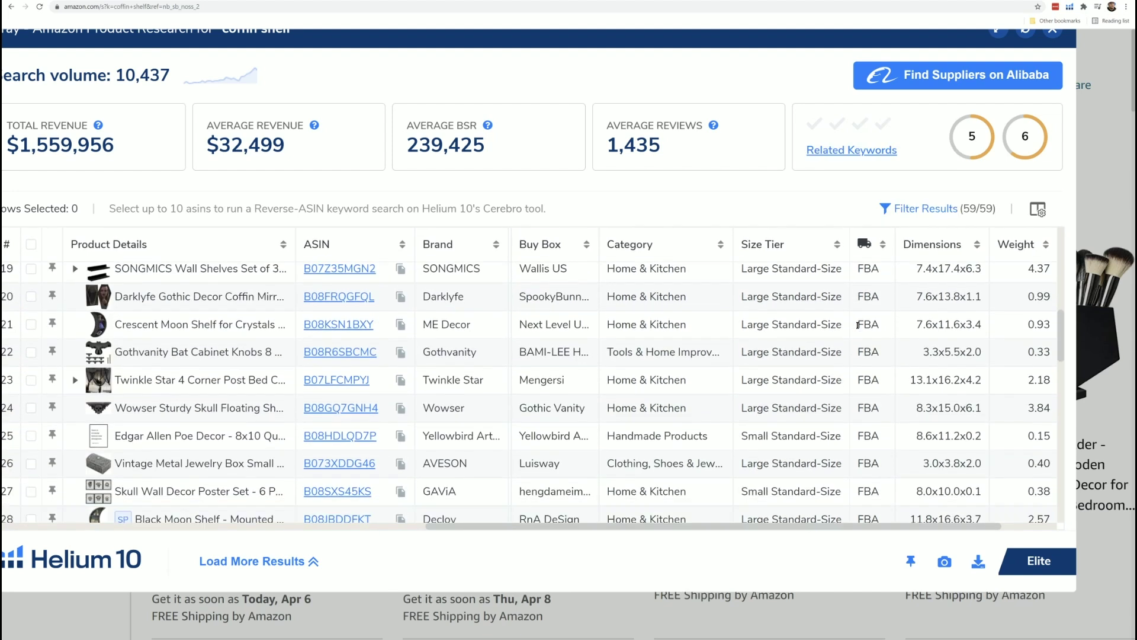
scroll(858, 329, down, 3)
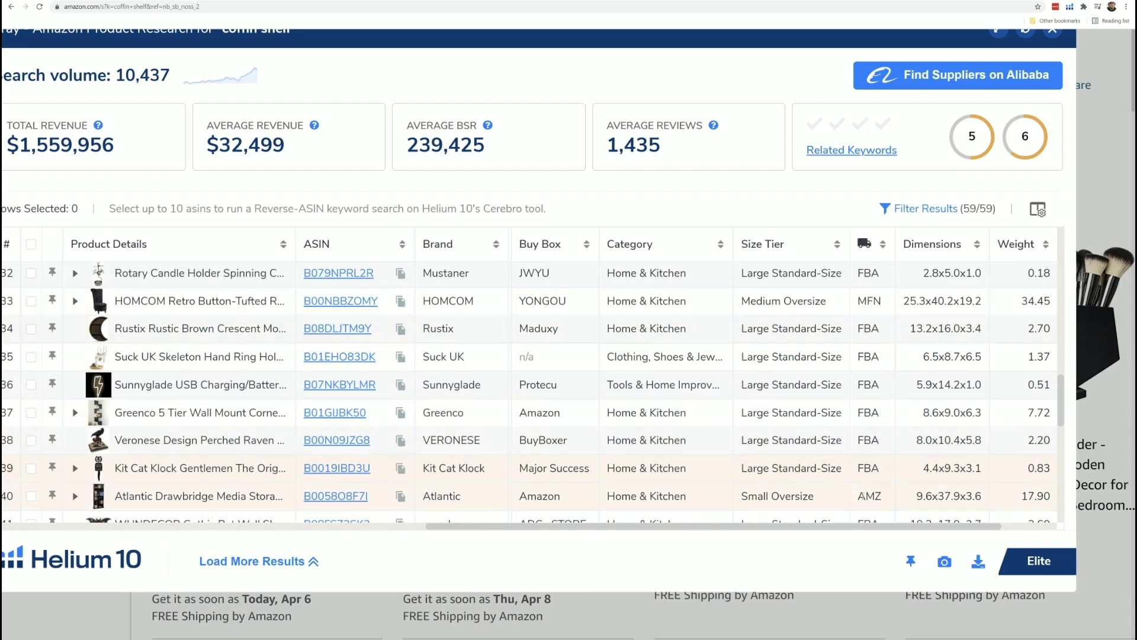
drag(866, 496, 883, 496)
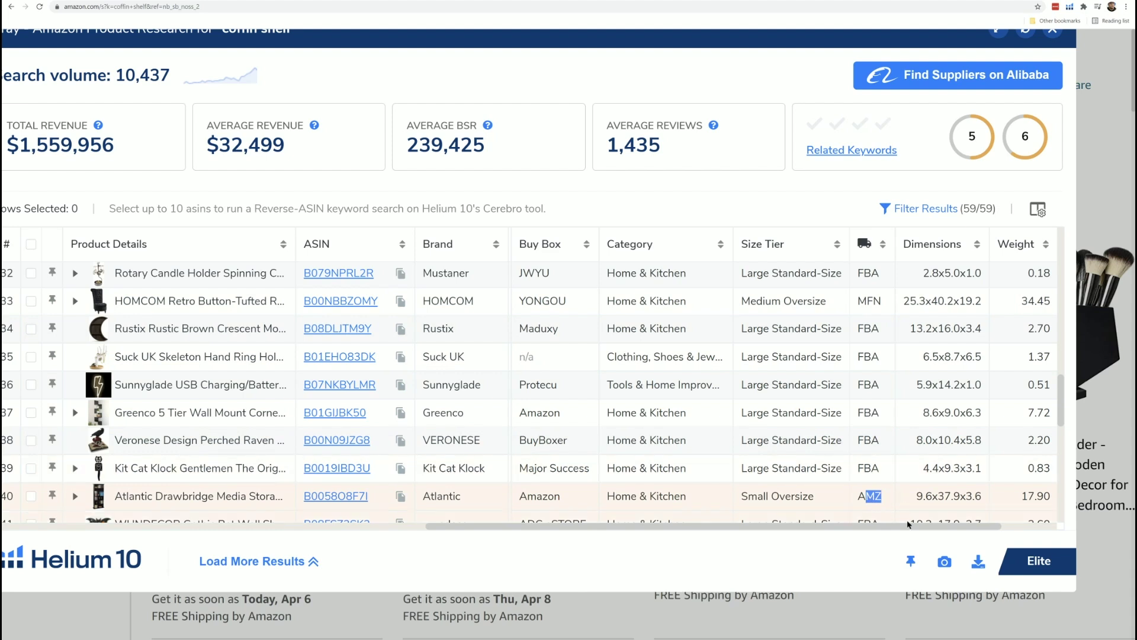
drag(939, 526, 995, 523)
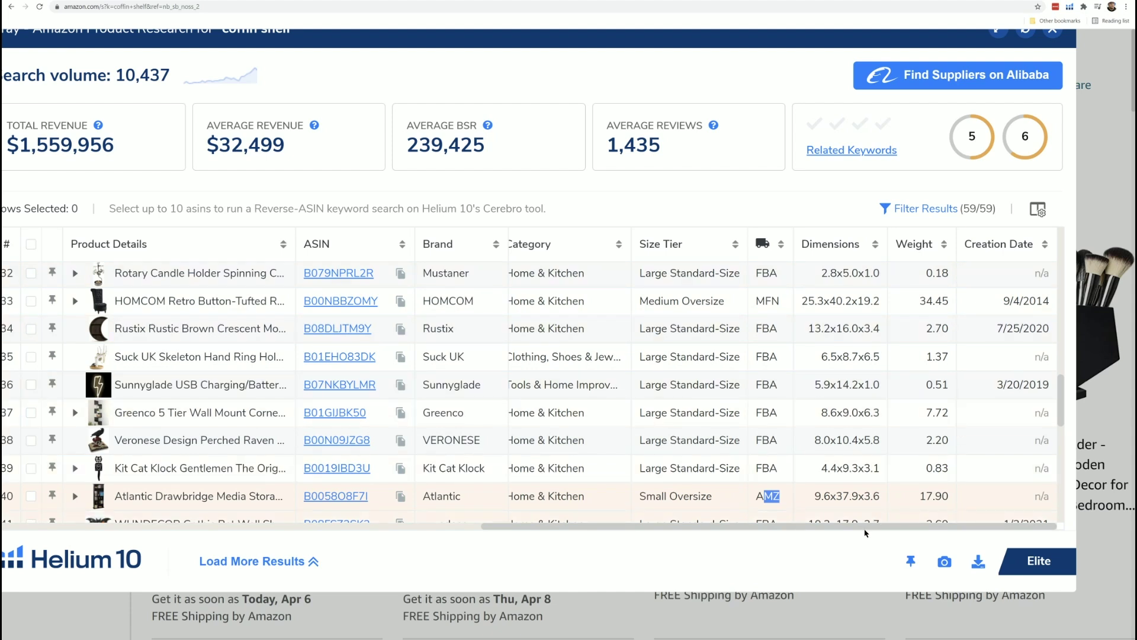
Step: Clear the stray text selection and scroll the table back left to Price, Sales, Revenue and BSR
drag(824, 517, 787, 538)
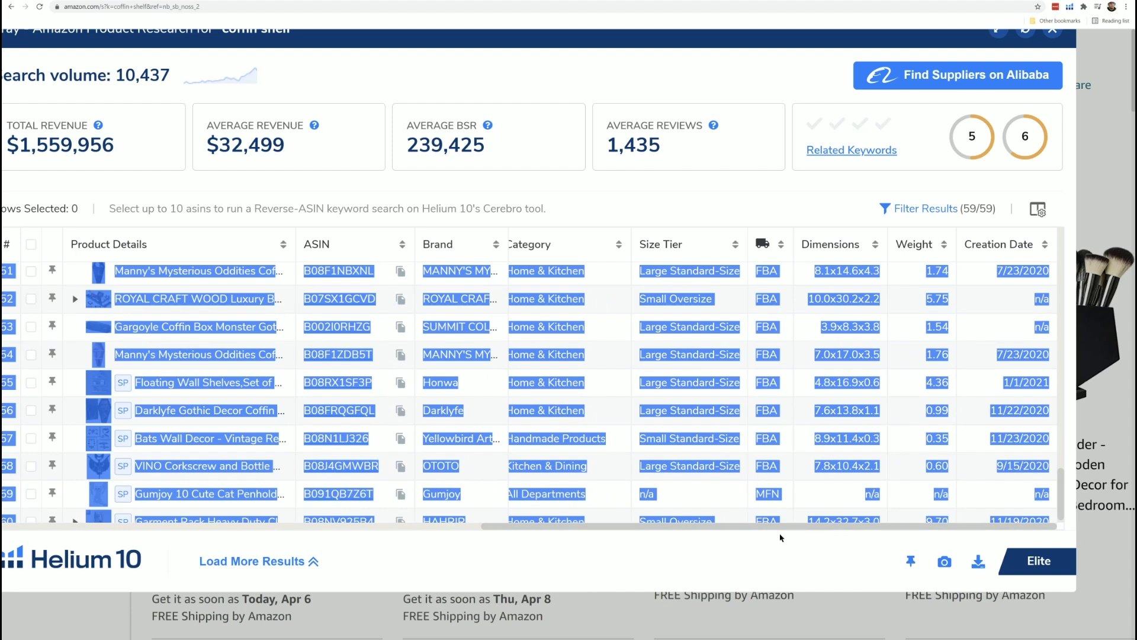
click(784, 538)
drag(734, 526, 225, 522)
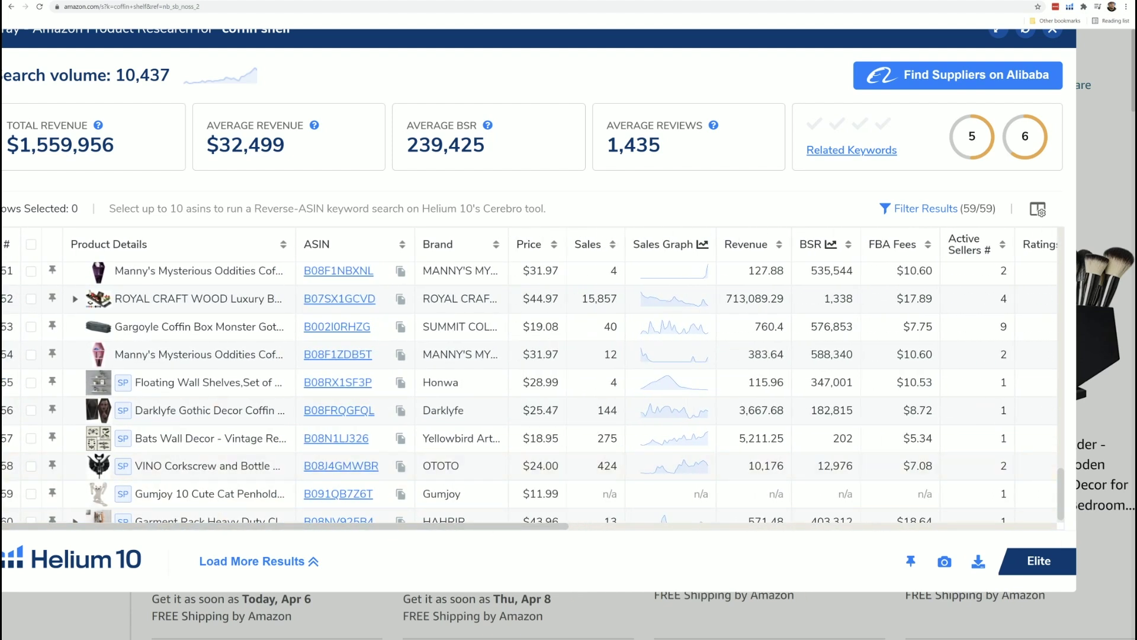